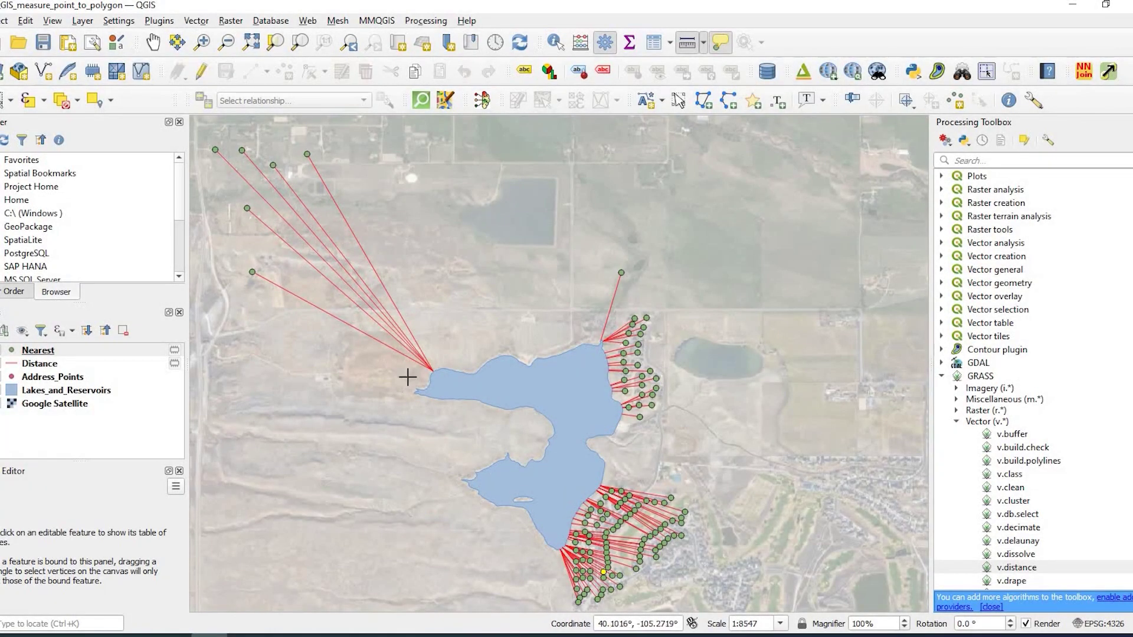
Zoom and pan around the Nearest/Distance lines at the lake's west tip, then toward the east shore
scroll(407, 377, up, 1)
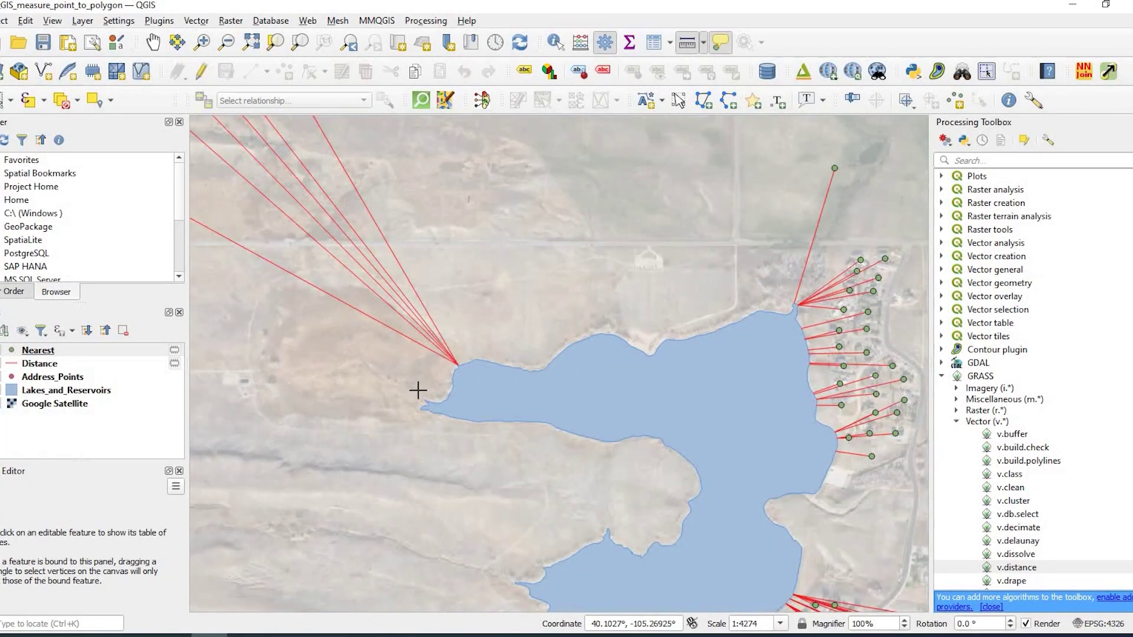
scroll(402, 372, up, 3)
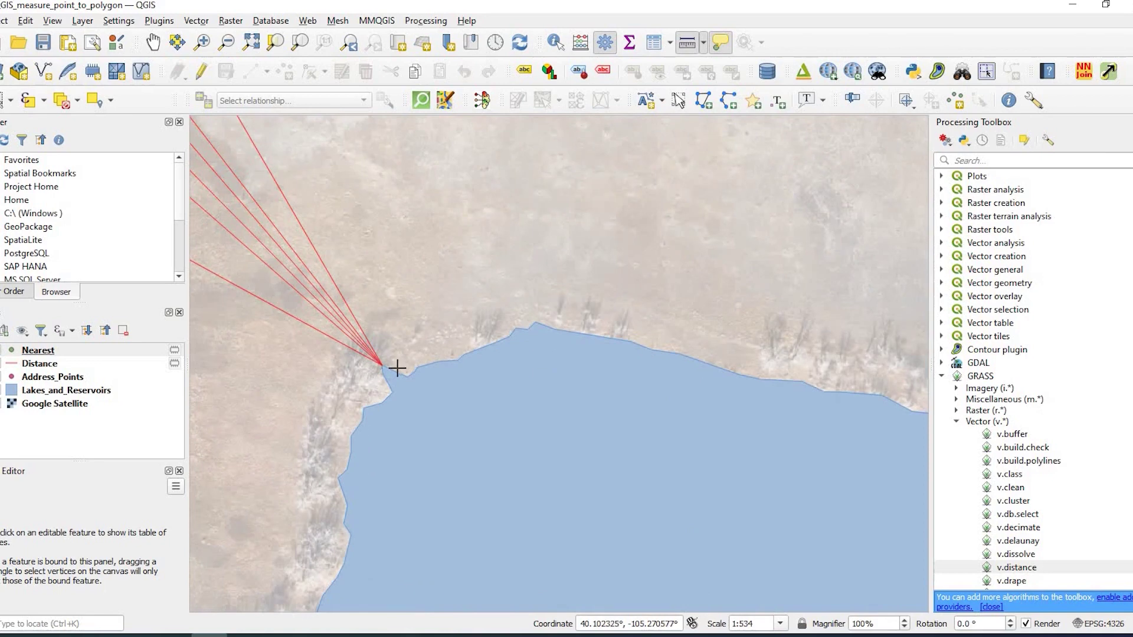
drag(384, 288, 370, 207)
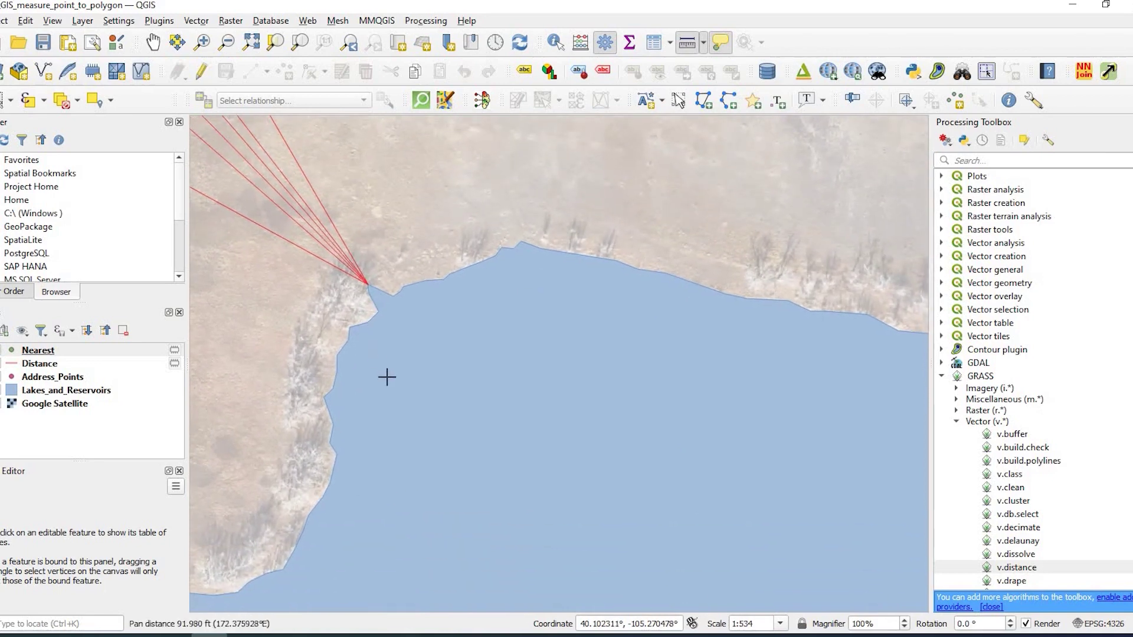
drag(387, 376, 526, 470)
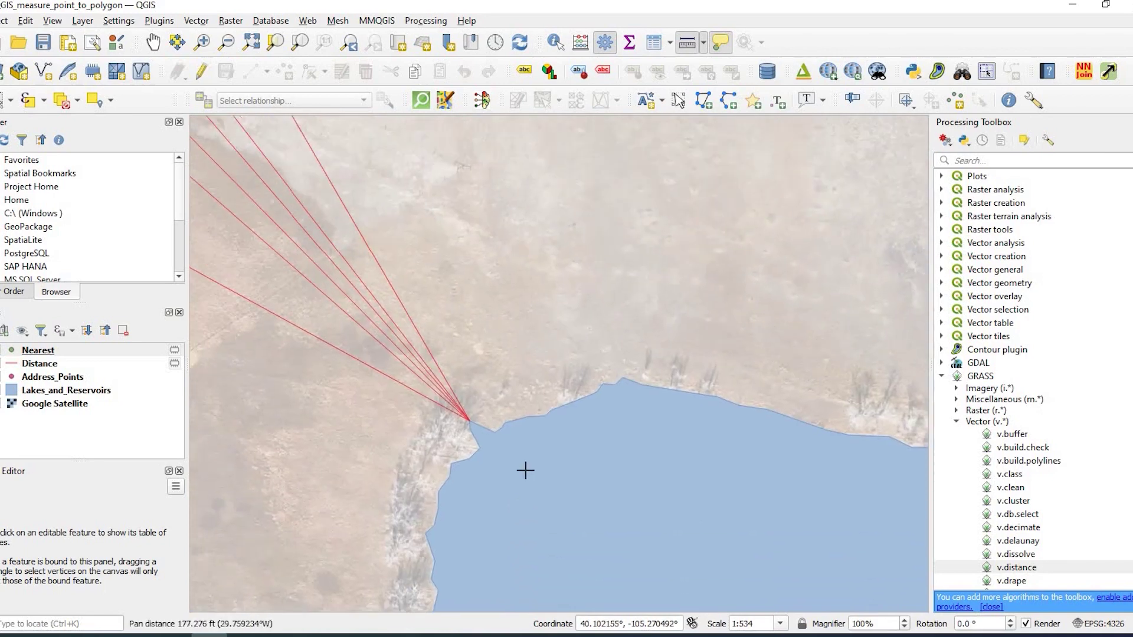
scroll(525, 471, down, 3)
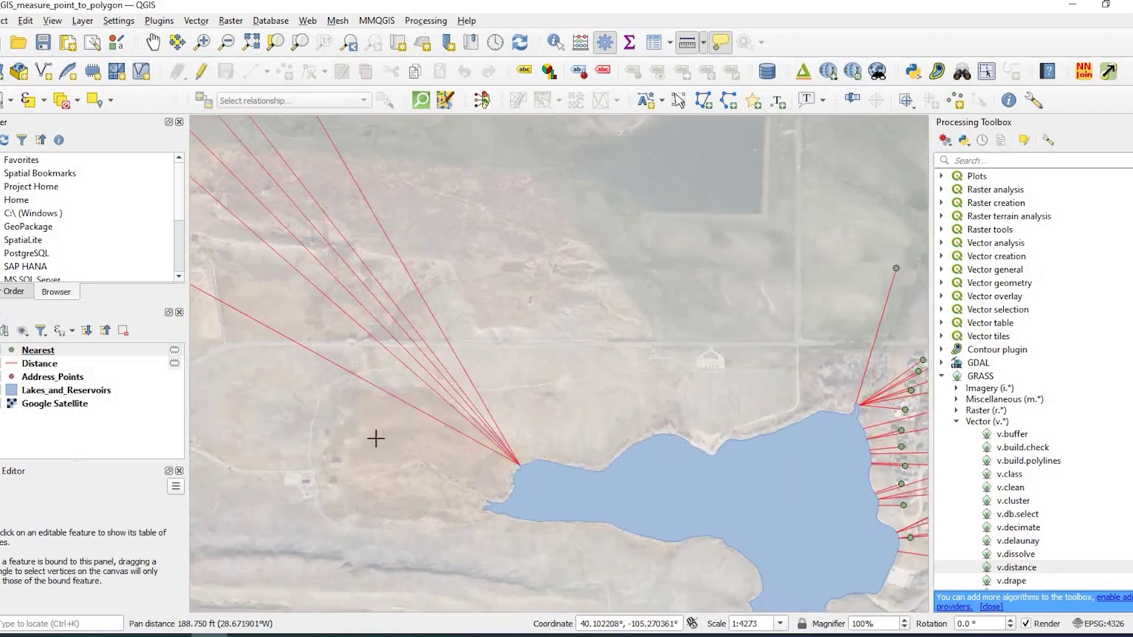
drag(642, 458, 301, 428)
scroll(574, 447, up, 1)
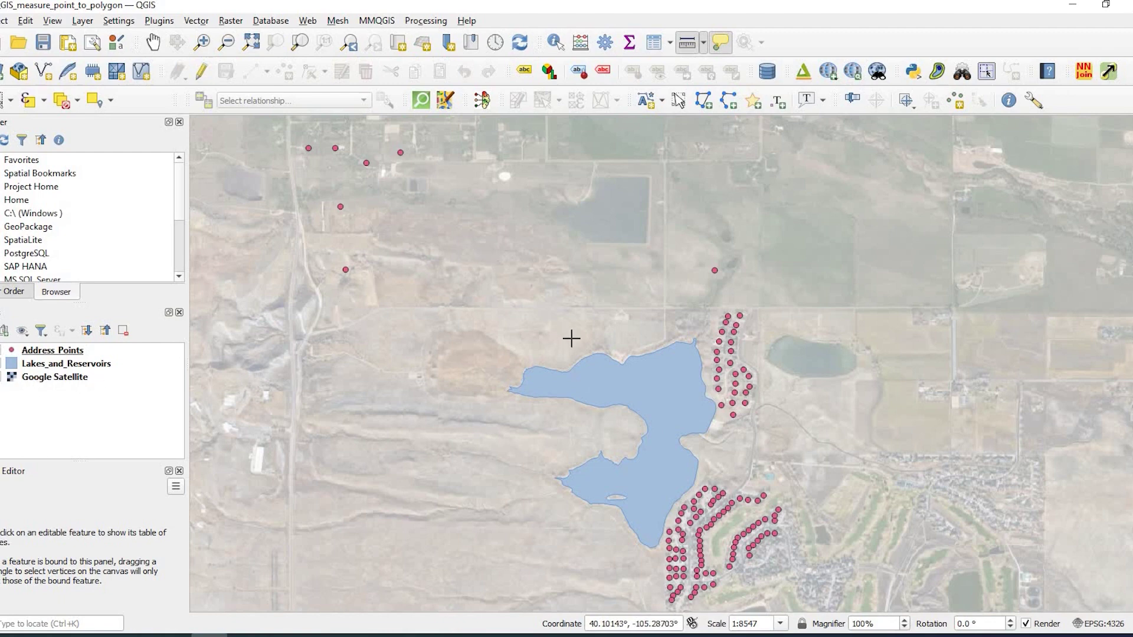
Inspect the east-shore address points, then bring up the Processing Toolbox and select Address_Points
drag(754, 412, 708, 417)
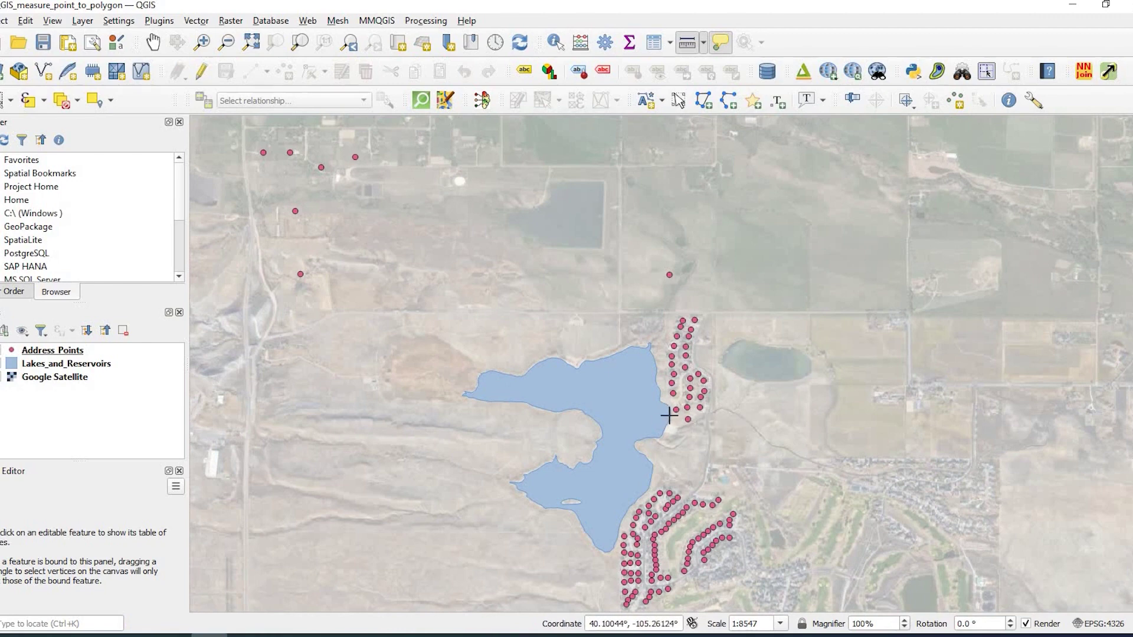
scroll(668, 416, up, 2)
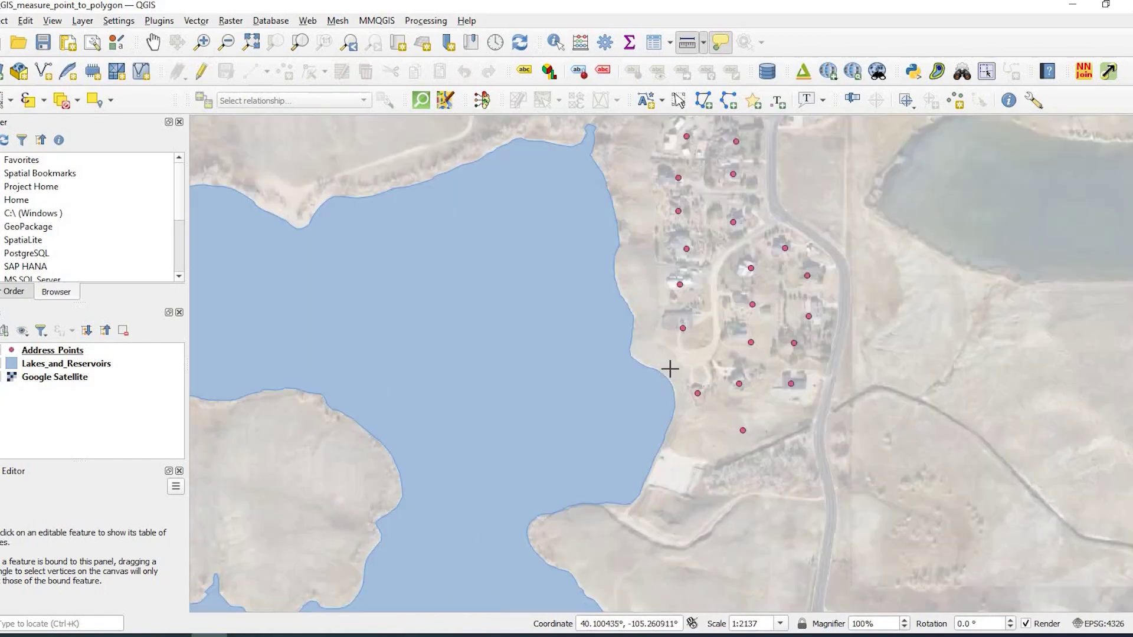
scroll(686, 455, down, 2)
click(604, 42)
click(53, 350)
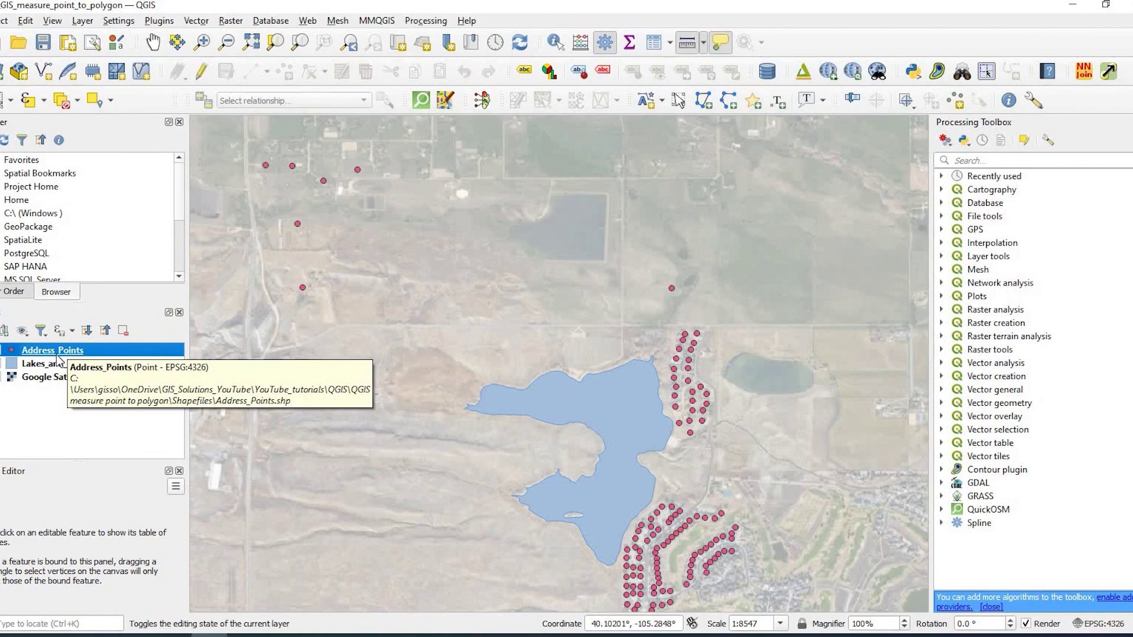
Open the Address_Points attribute table and switch the layer into editing mode
right_click(61, 353)
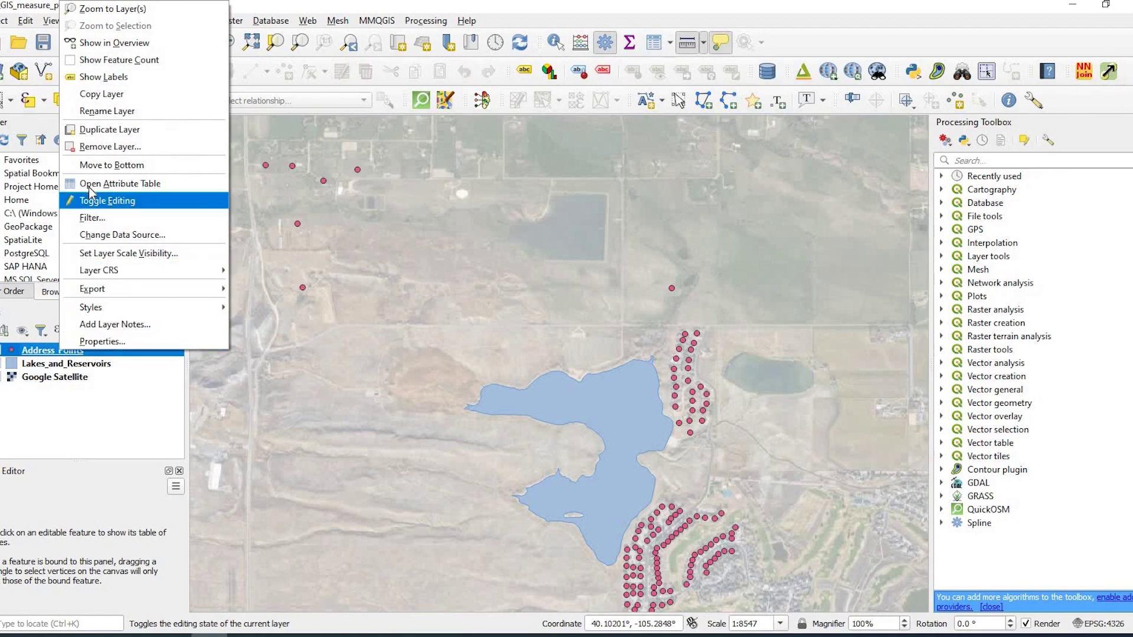
click(143, 183)
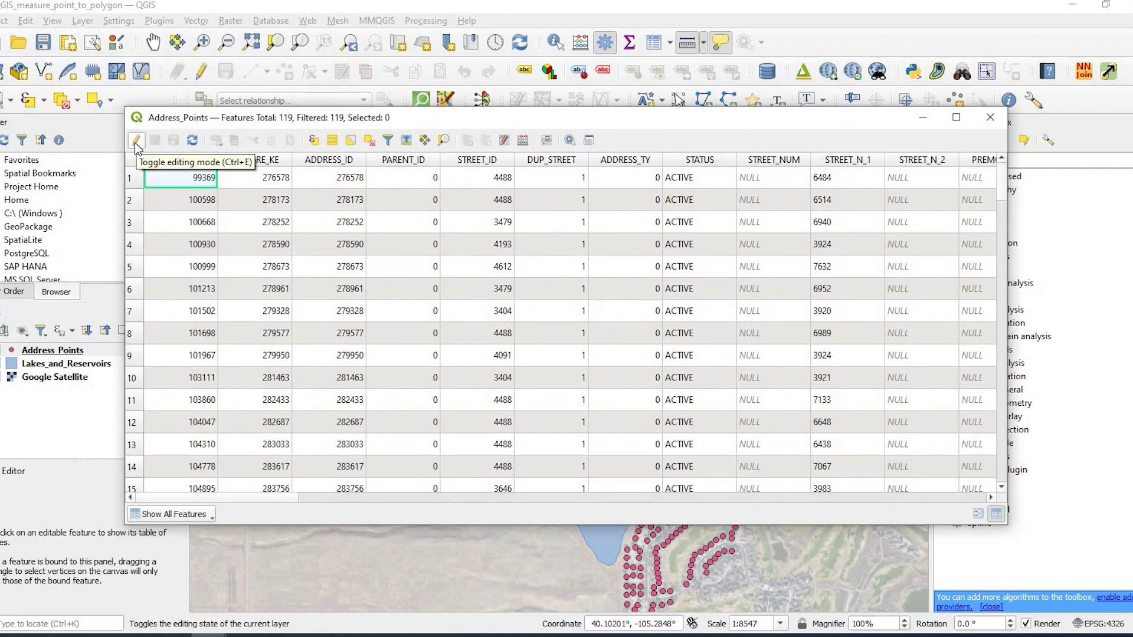
click(136, 142)
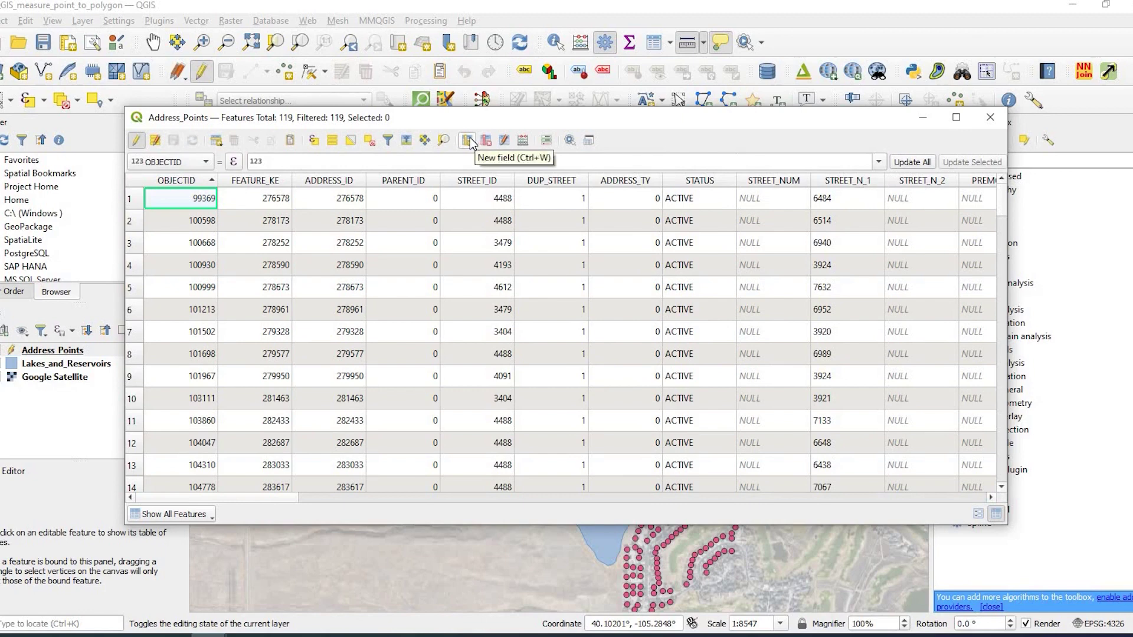
Add a field named Distance of type Decimal number (real), length 8, precision 1
click(467, 141)
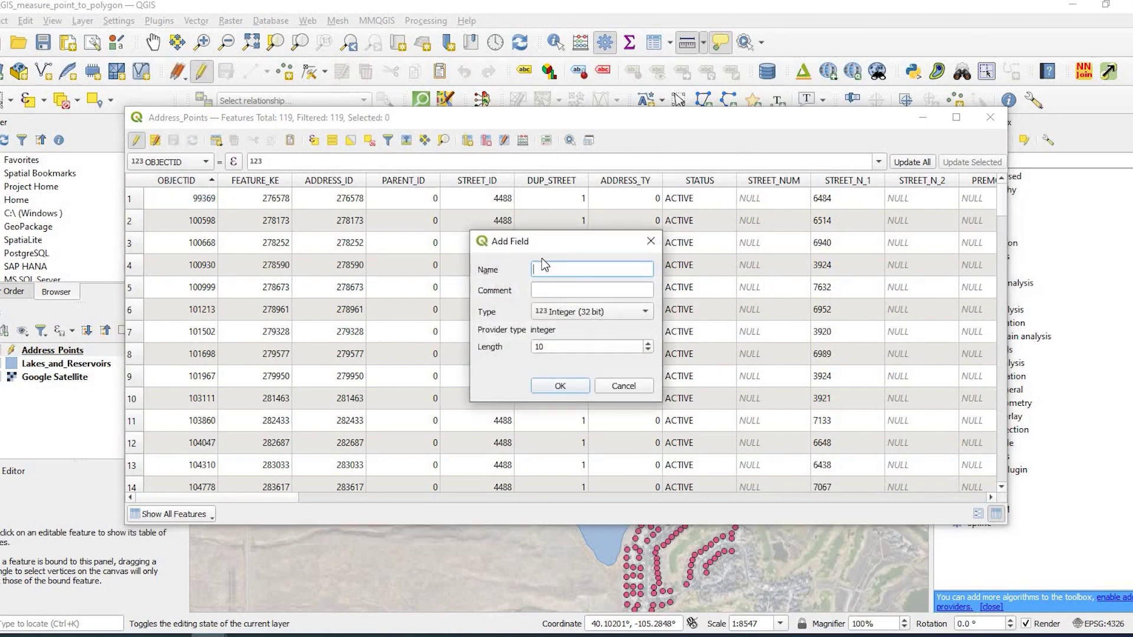
text(Distance)
key(Tab)
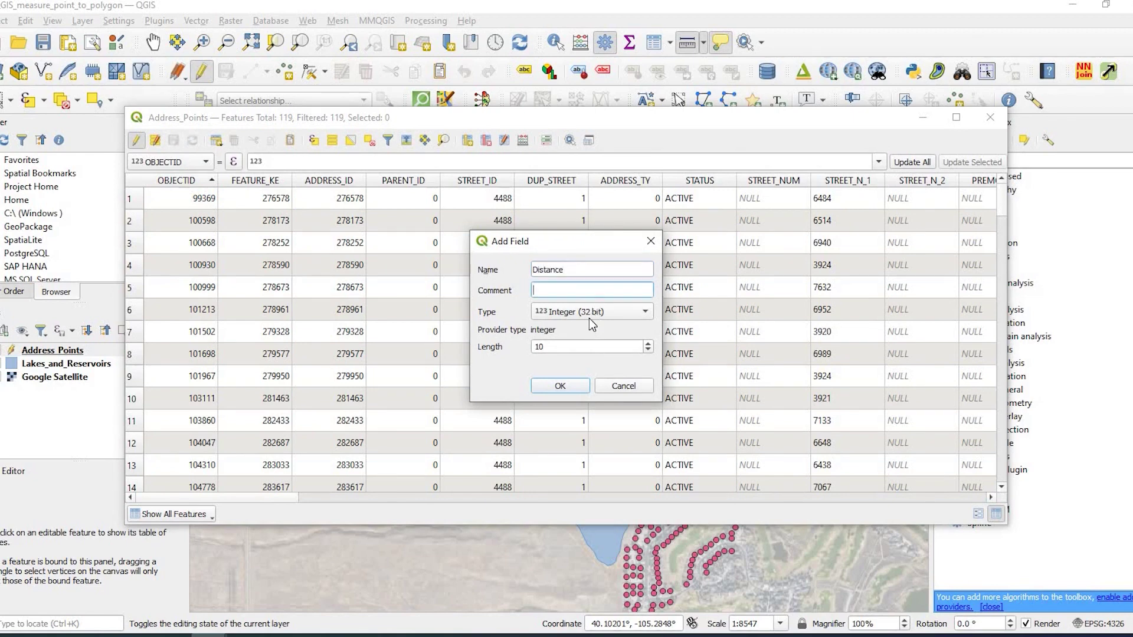
click(589, 315)
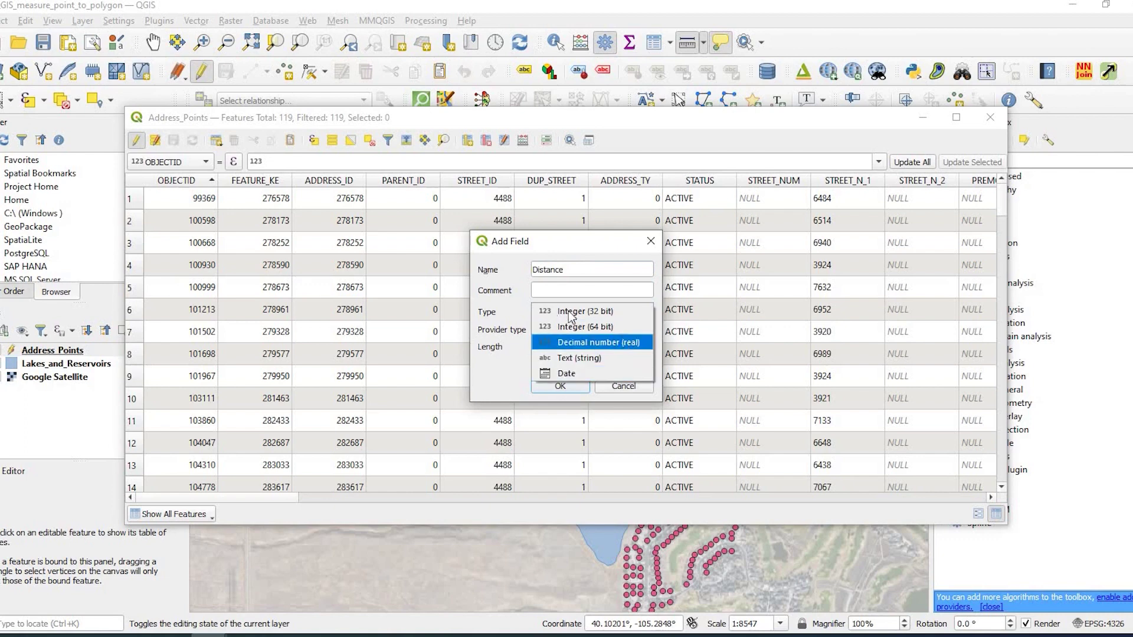
click(588, 342)
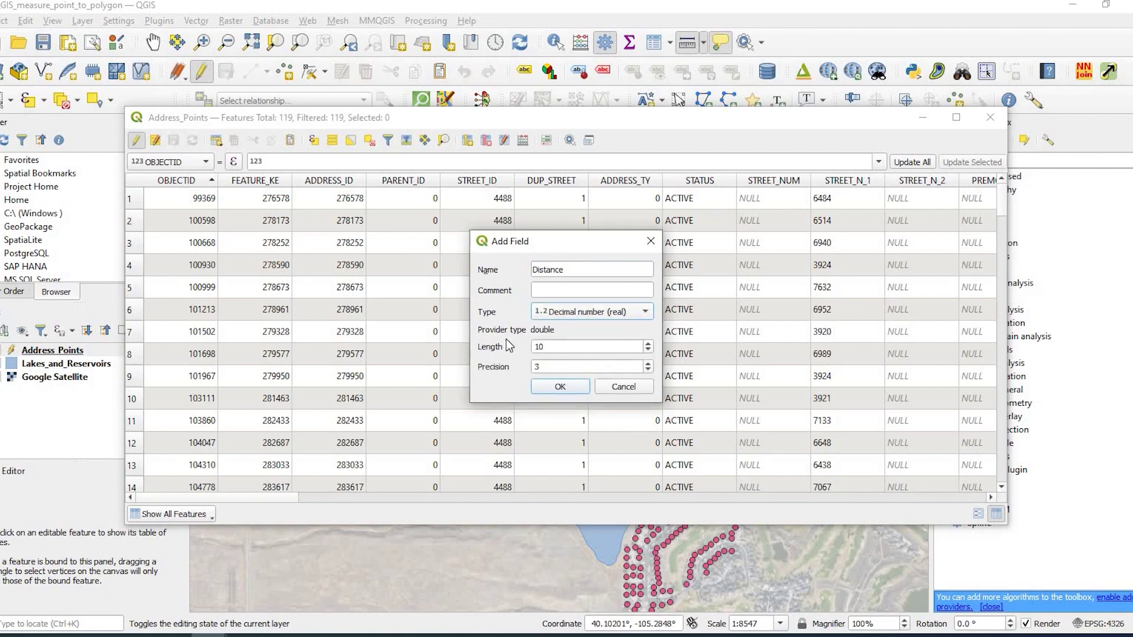
key(Tab)
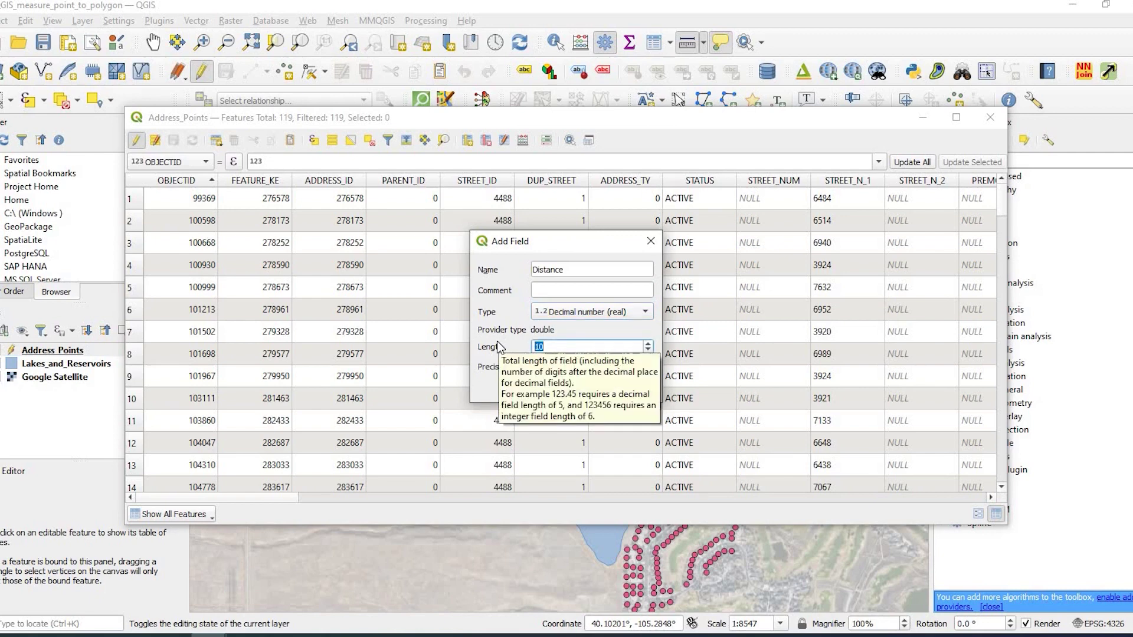
text(8)
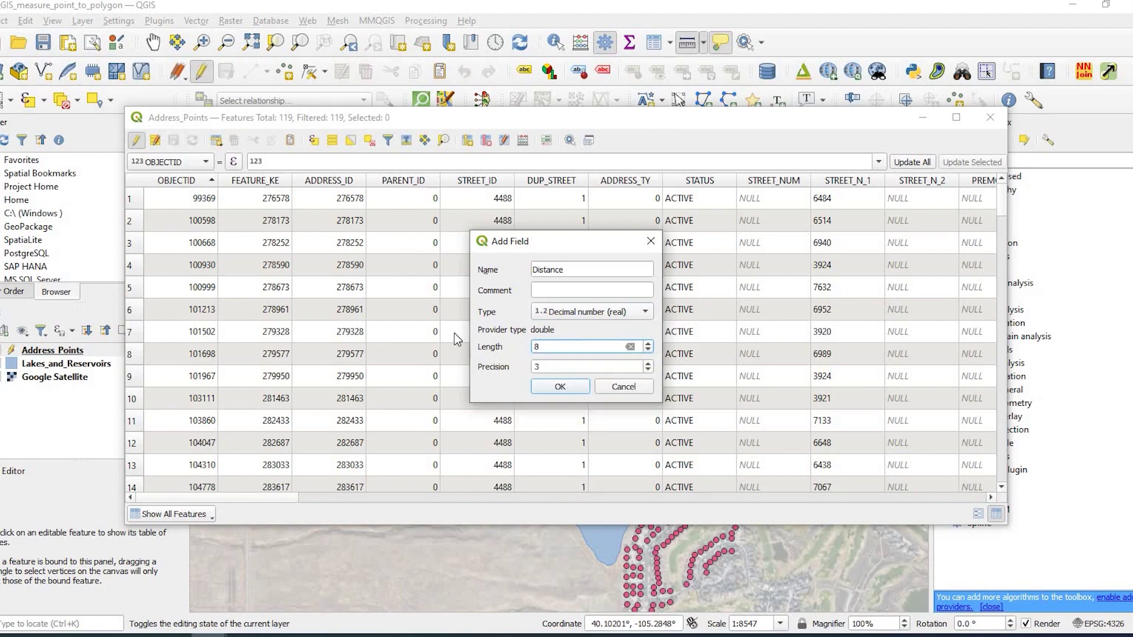
key(Tab)
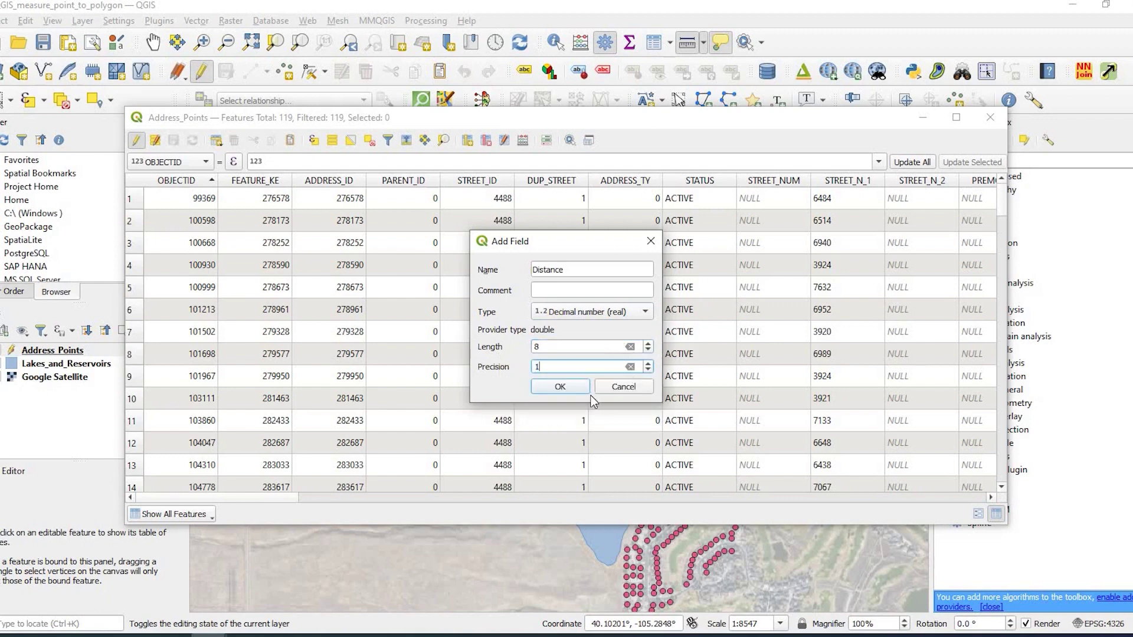
text(1)
click(560, 387)
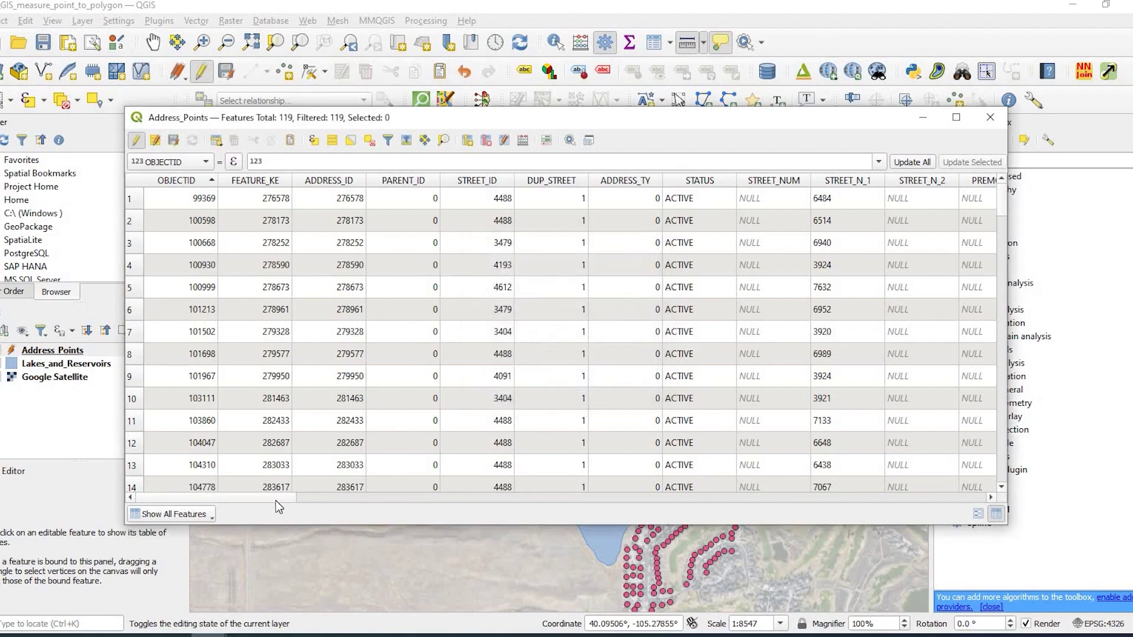
Save the Address_Points edits, leave editing mode, and close the attribute table
scroll(892, 498, right, 10)
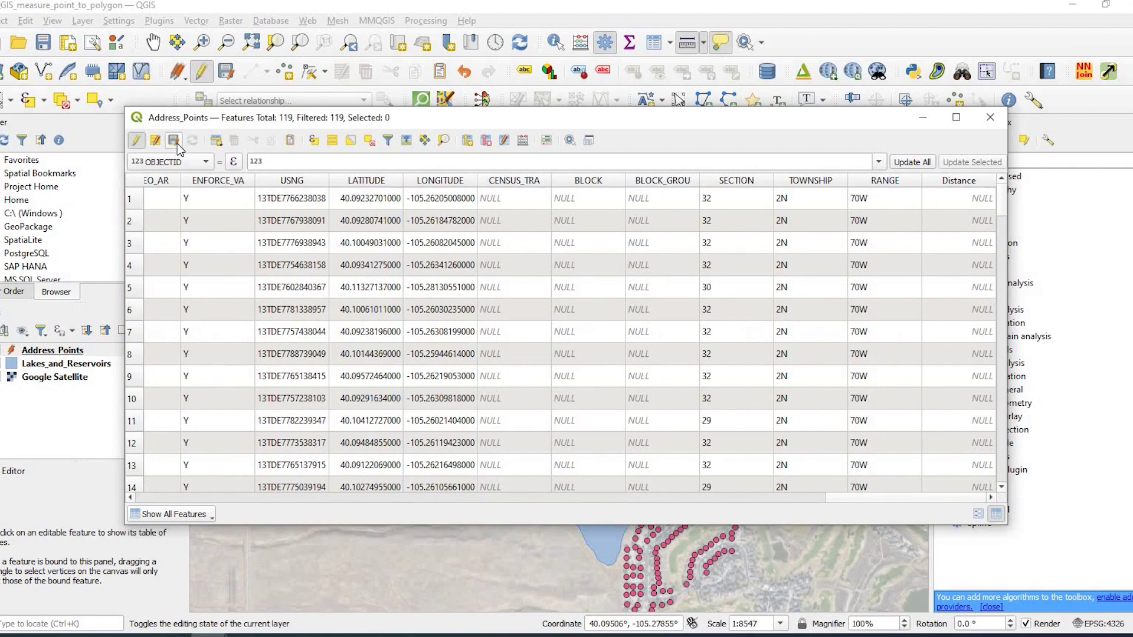
click(136, 140)
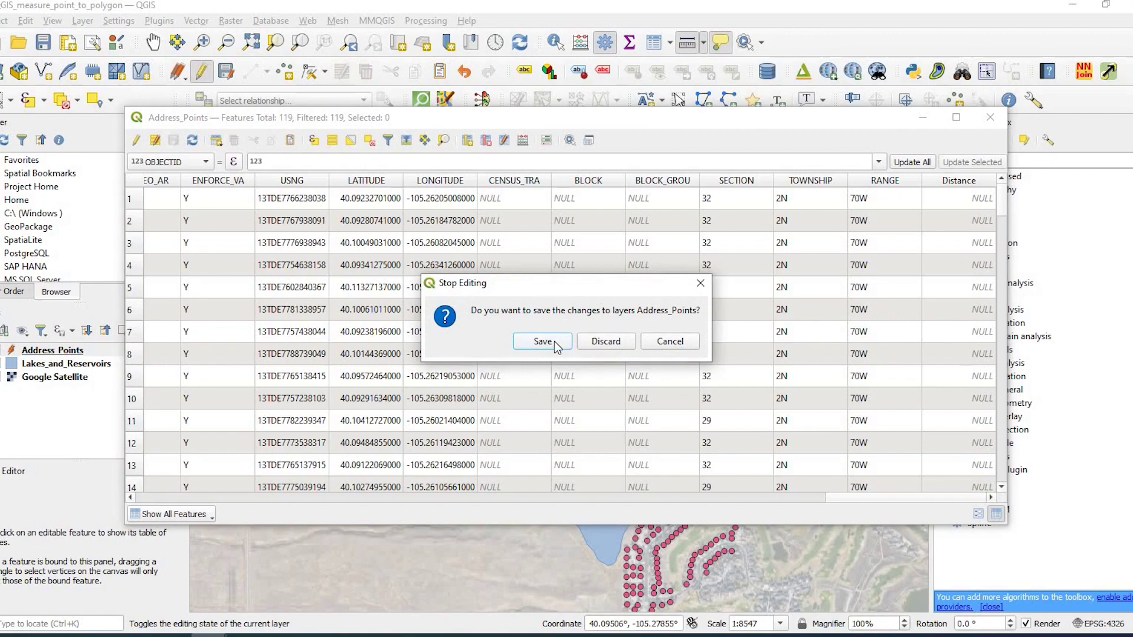
click(554, 341)
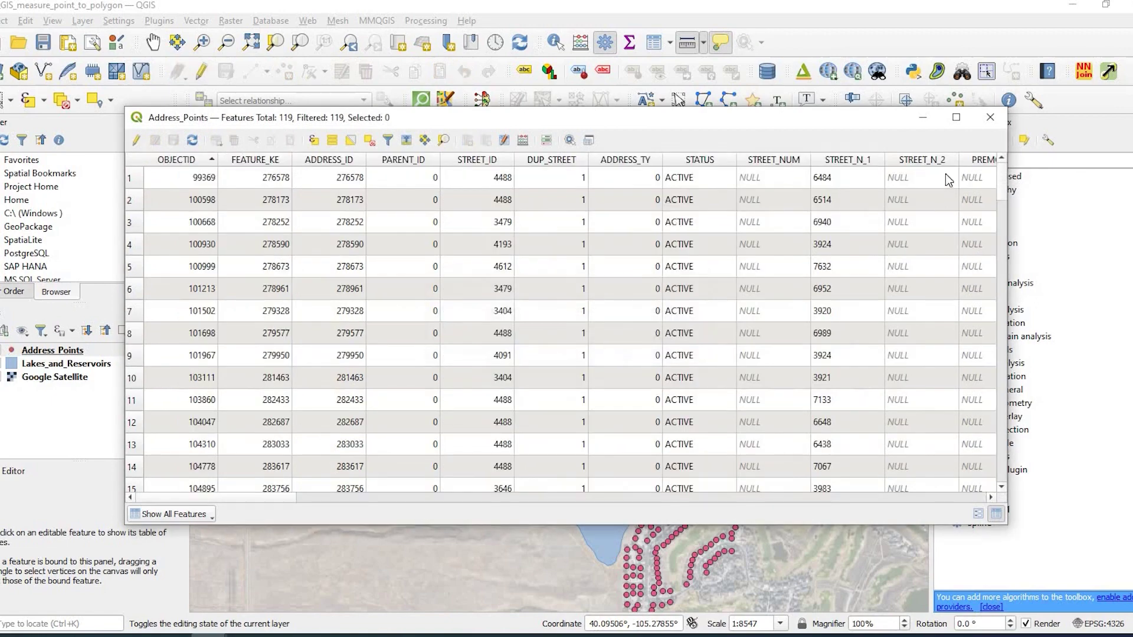
click(990, 121)
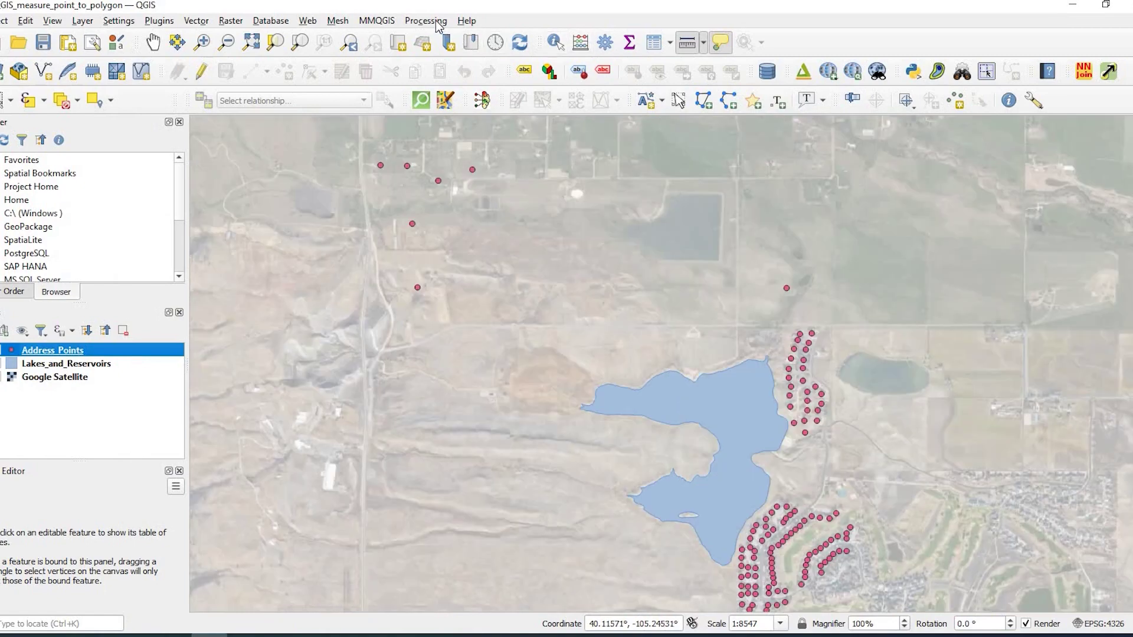
Show the Processing Toolbox and browse GRASS > Vector (v.*) for the v.distance tool
click(437, 23)
click(436, 37)
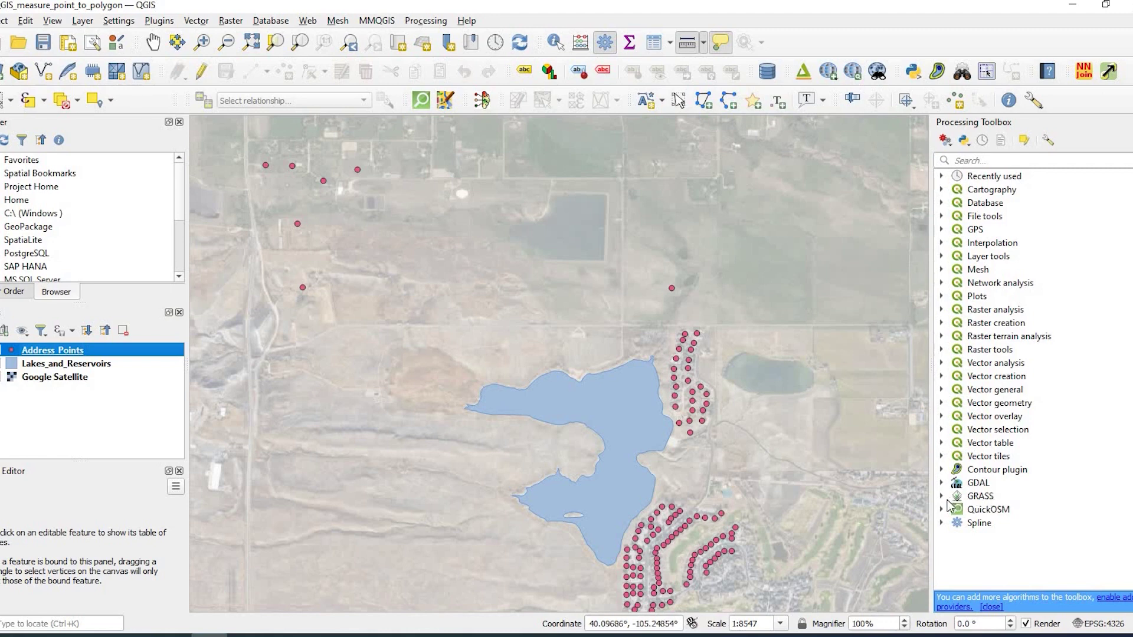
double_click(1003, 499)
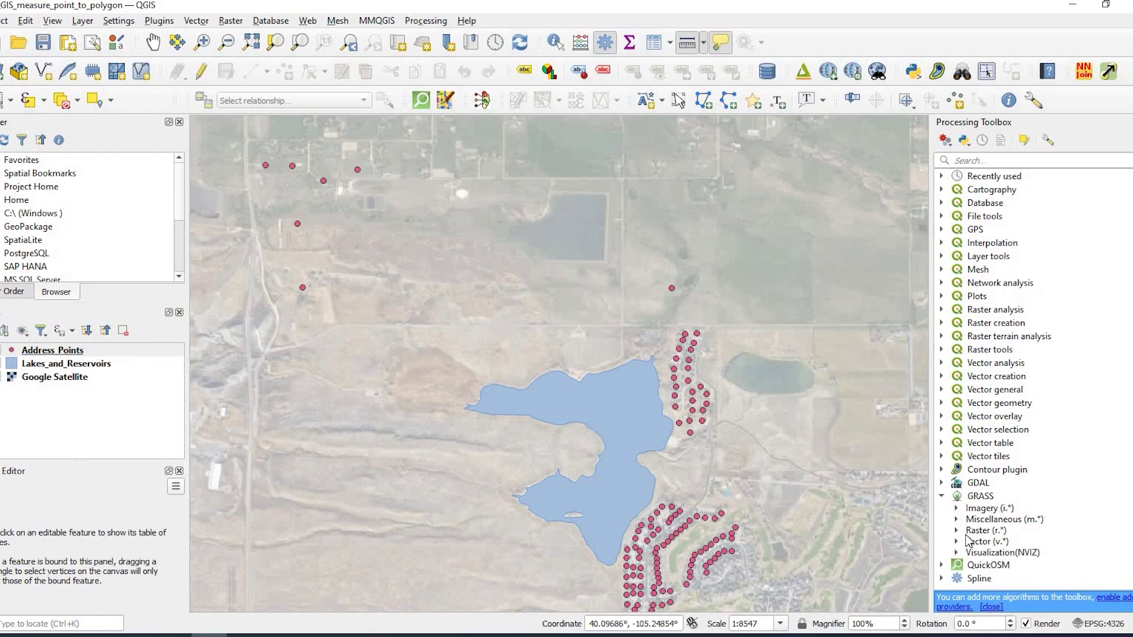
double_click(973, 541)
scroll(1003, 563, down, 3)
click(1016, 569)
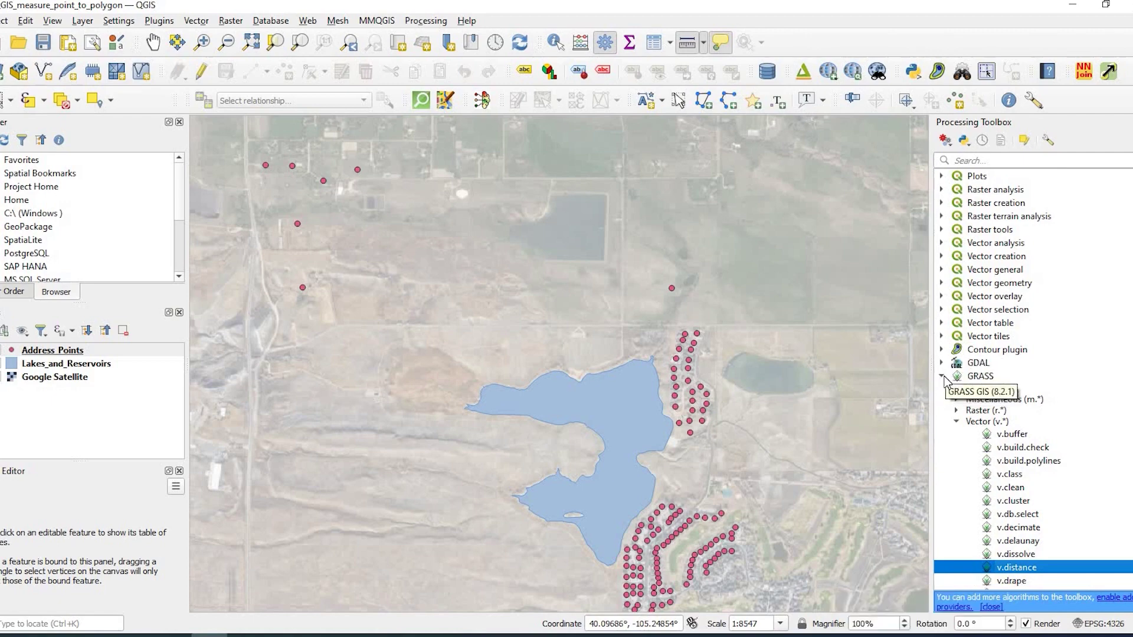
click(942, 377)
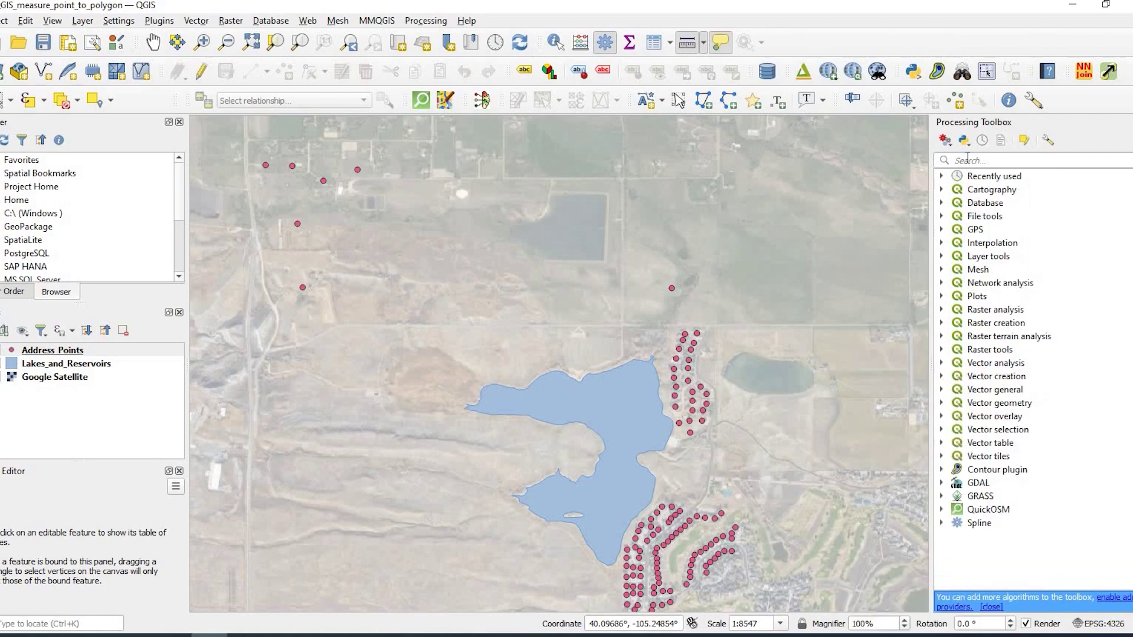
Filter the toolbox for 'v.distance' and open the tool's dialog
click(968, 159)
text(v.)
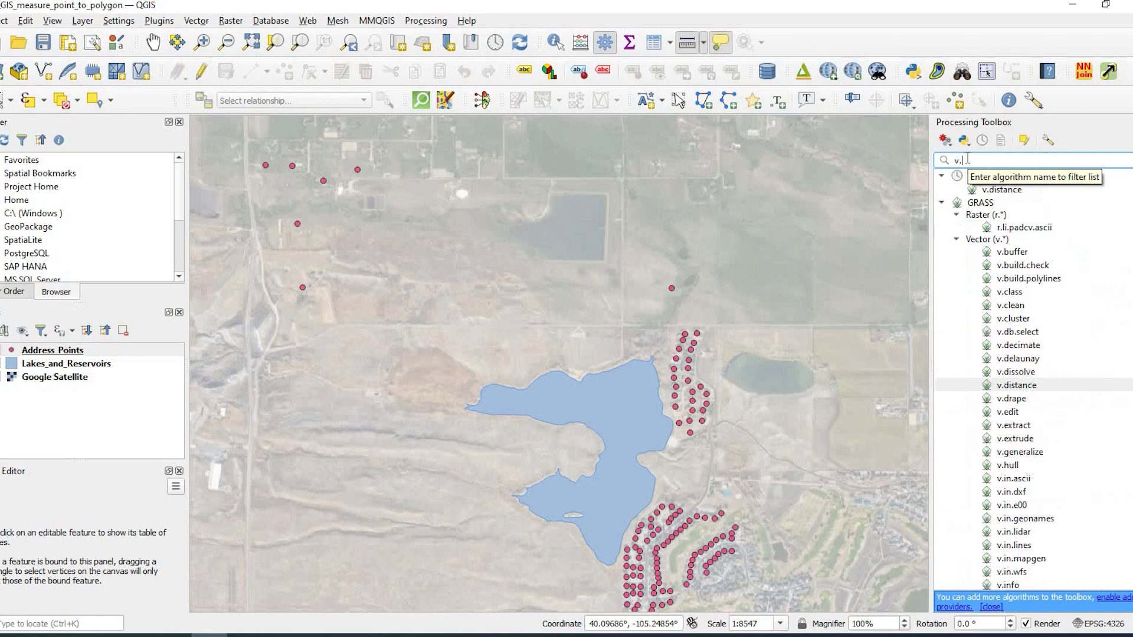
text(distance)
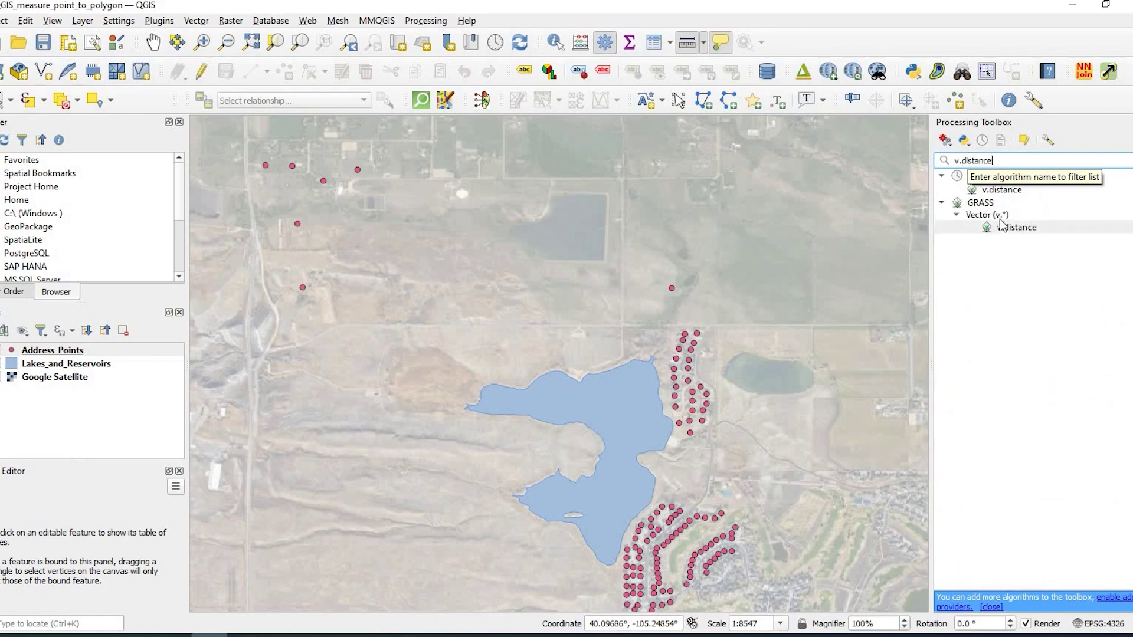
double_click(1009, 229)
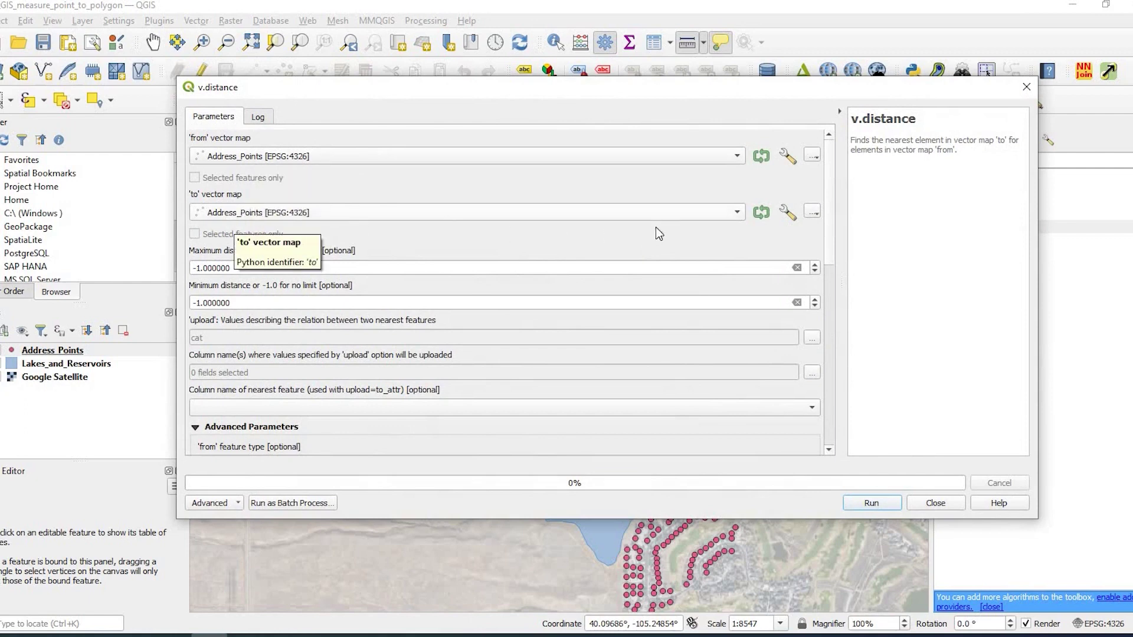
Set Lakes_and_Reservoirs as the 'to' vector map, keeping Address_Points as the 'from' map
click(273, 214)
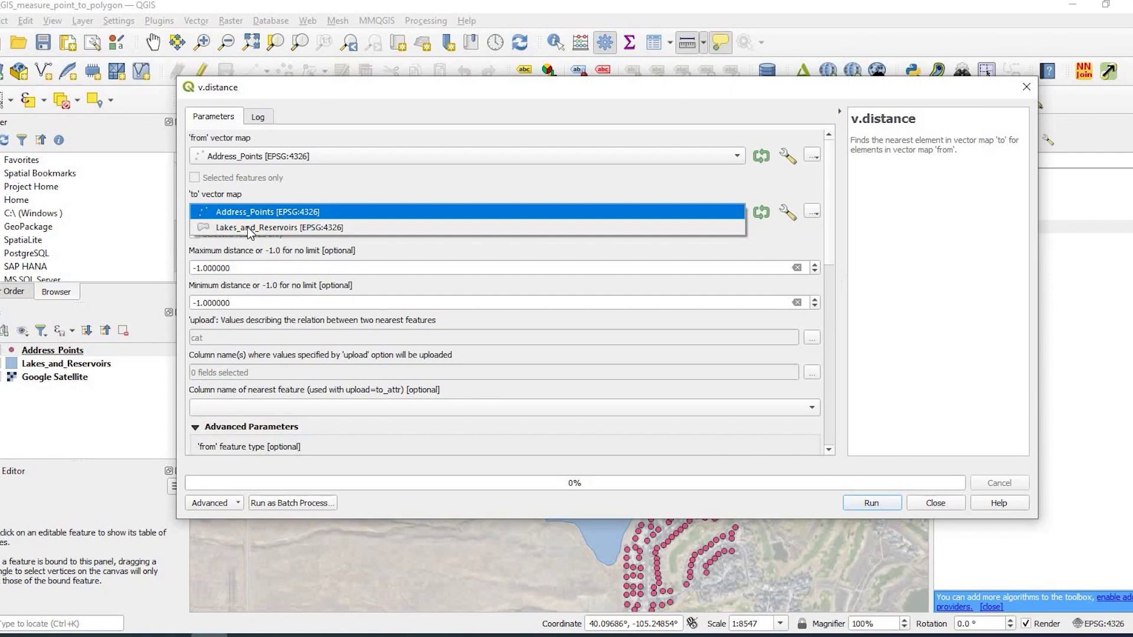
click(228, 228)
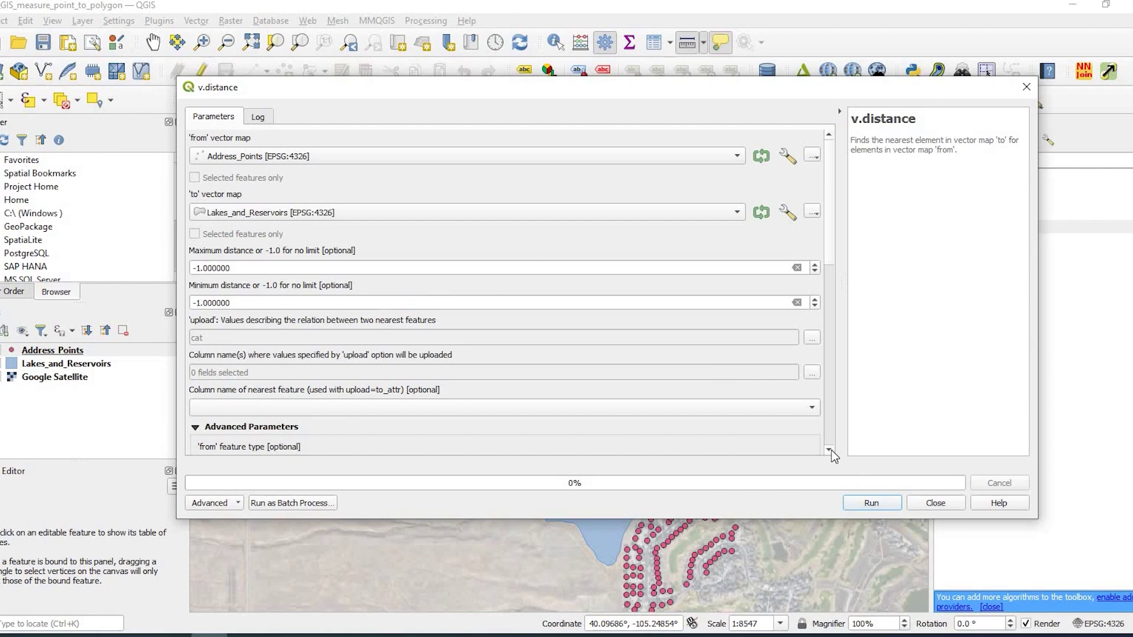
scroll(831, 451, down, 3)
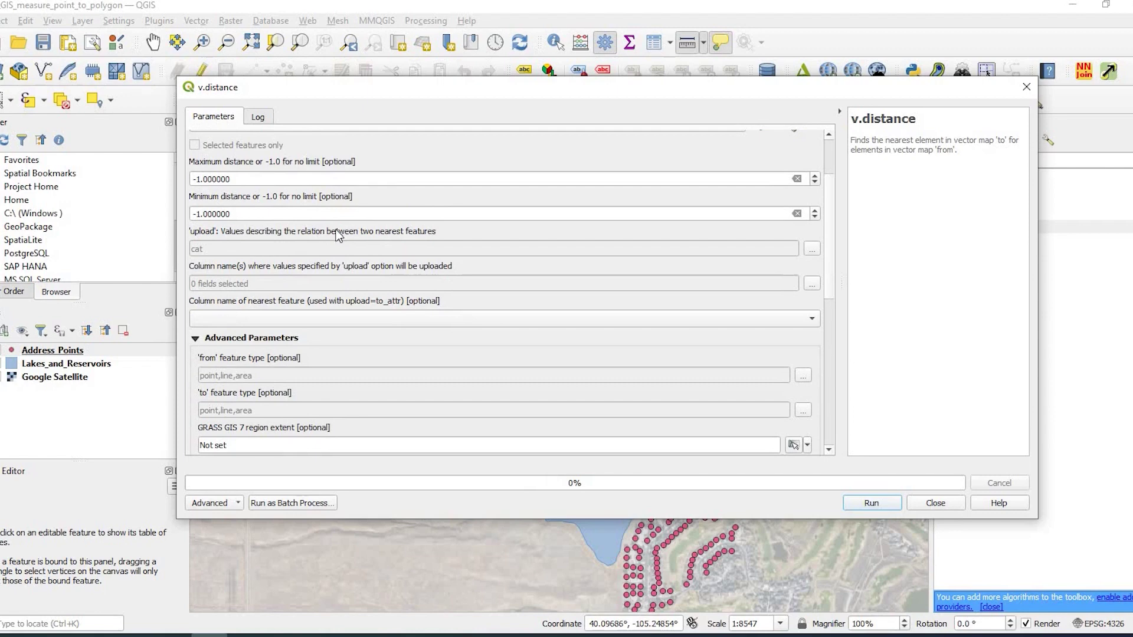
Make dist the only value to upload, dropping cat
click(815, 250)
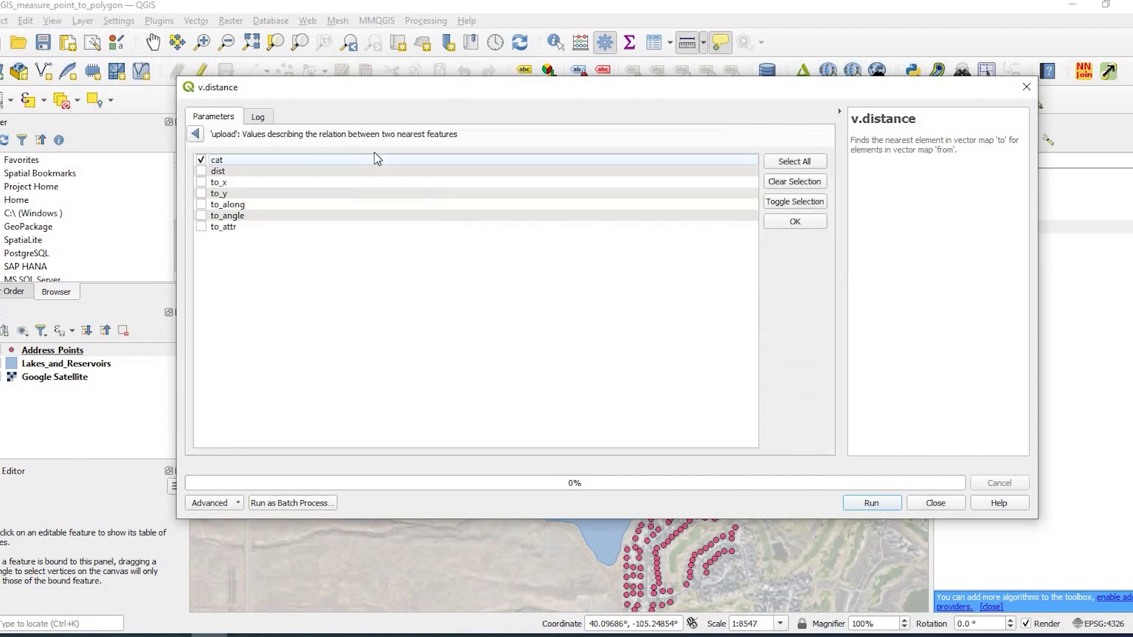
click(203, 171)
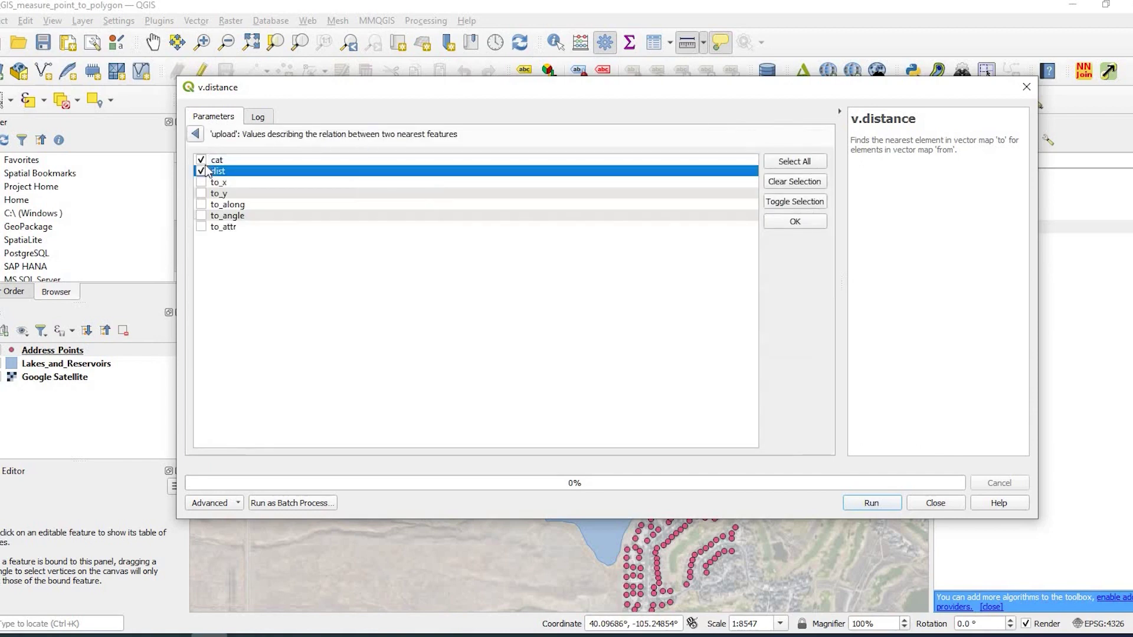
click(201, 160)
click(196, 133)
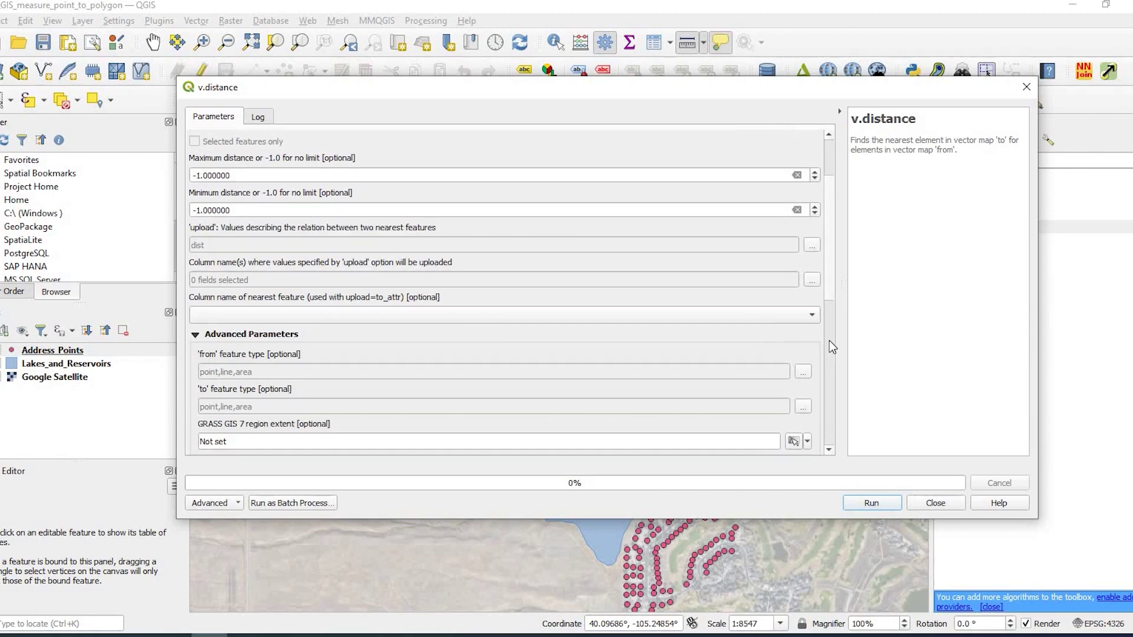
Choose Distance as the column that receives the uploaded dist values
scroll(830, 341, down, 5)
scroll(835, 267, up, 5)
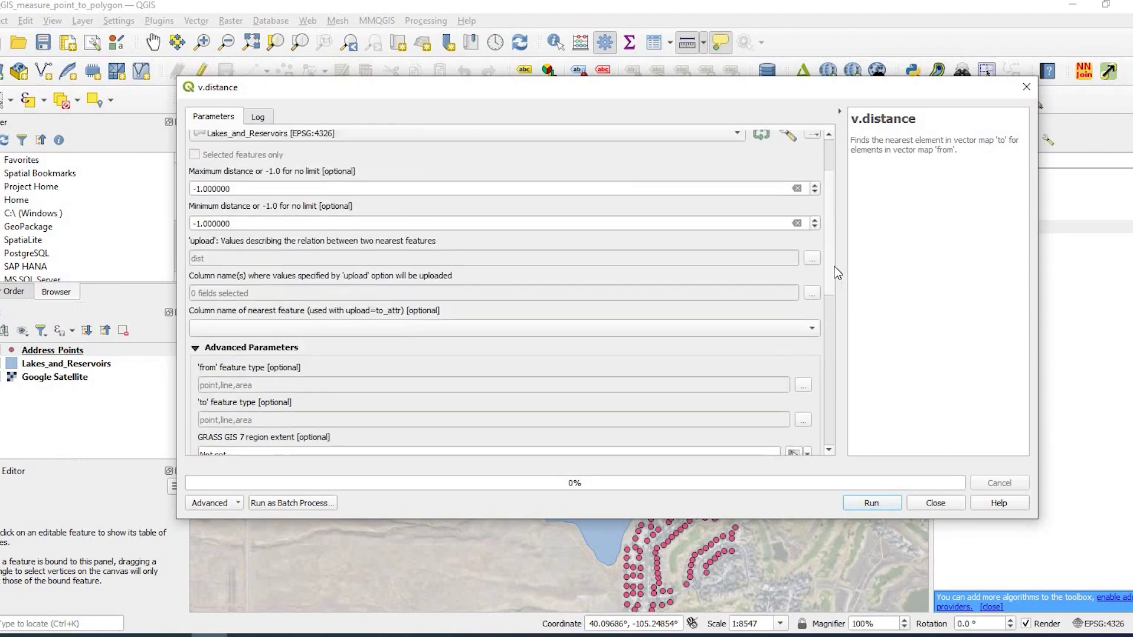
scroll(835, 267, up, 1)
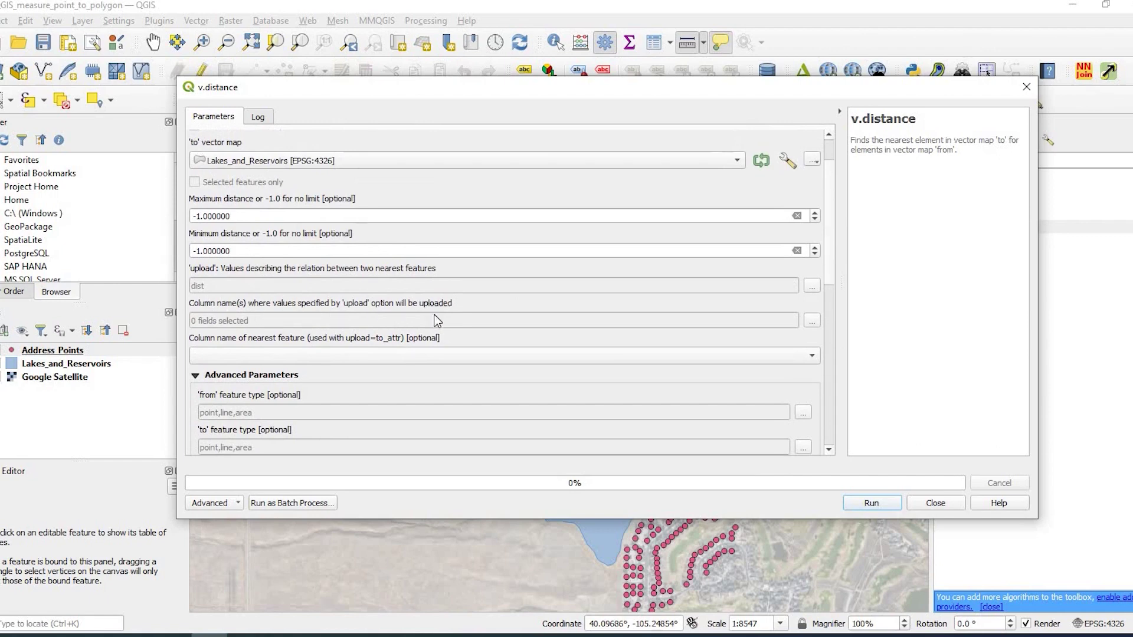
click(812, 321)
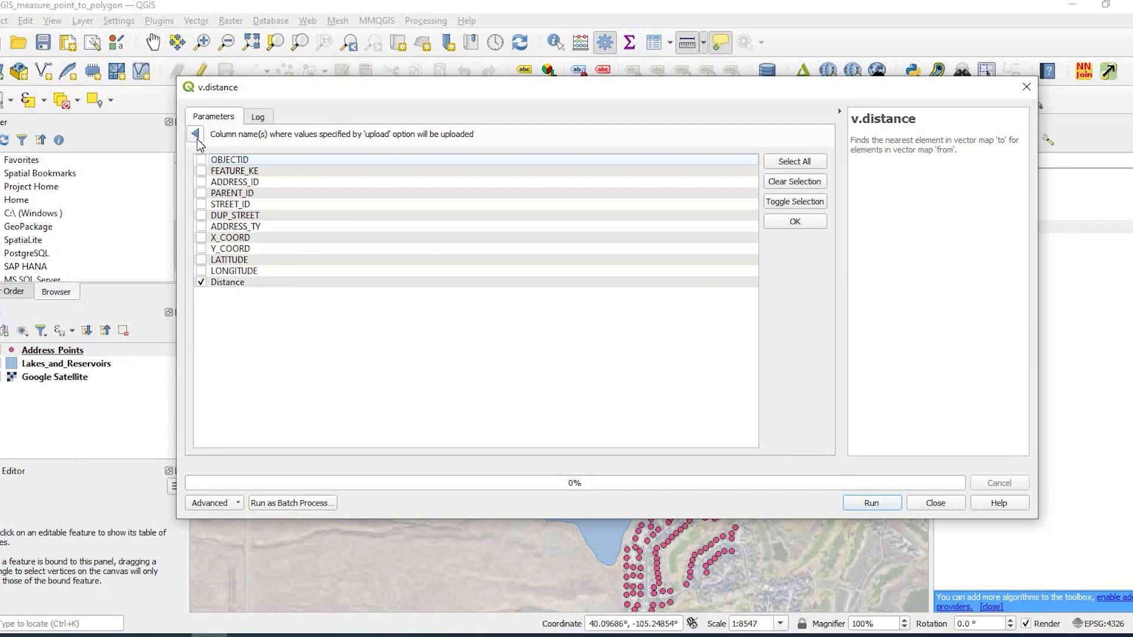
key(Escape)
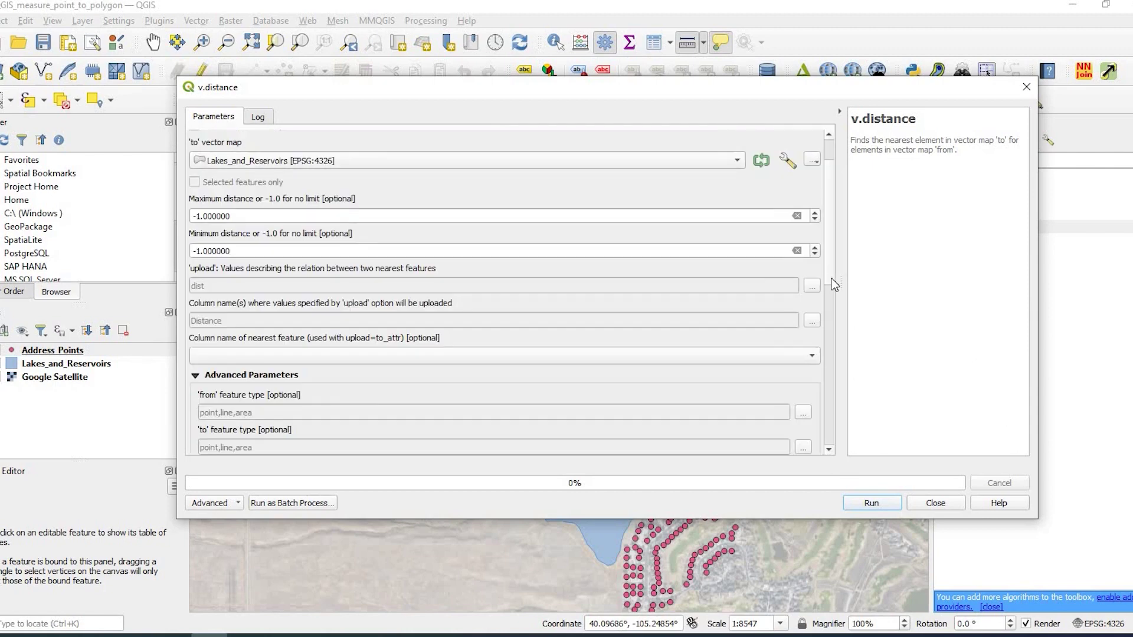
scroll(828, 330, down, 3)
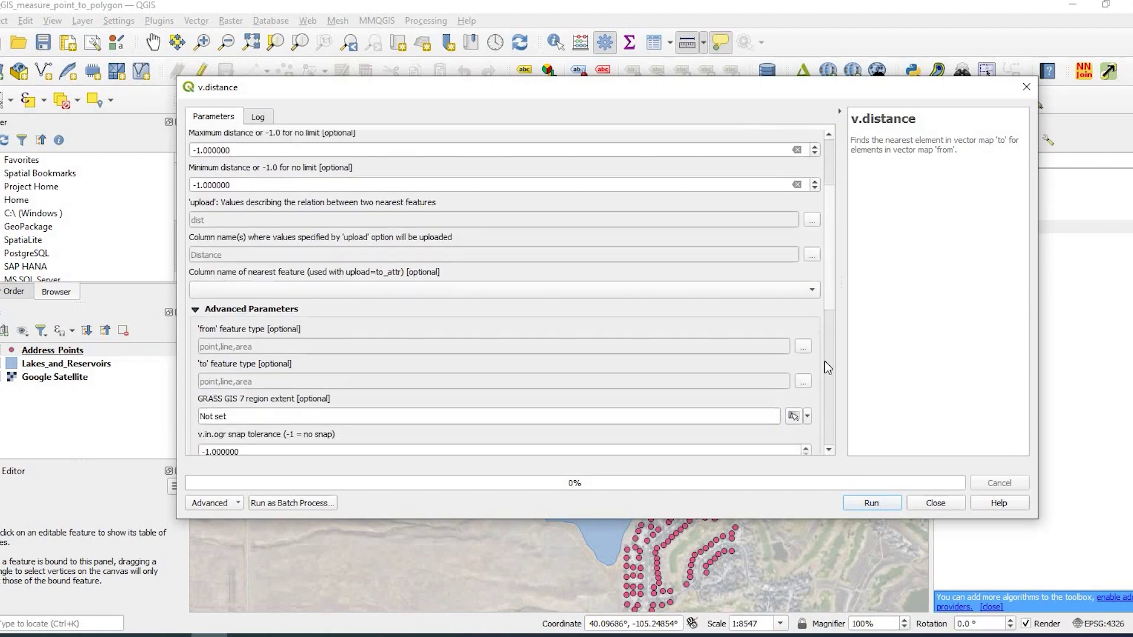
scroll(824, 362, down, 7)
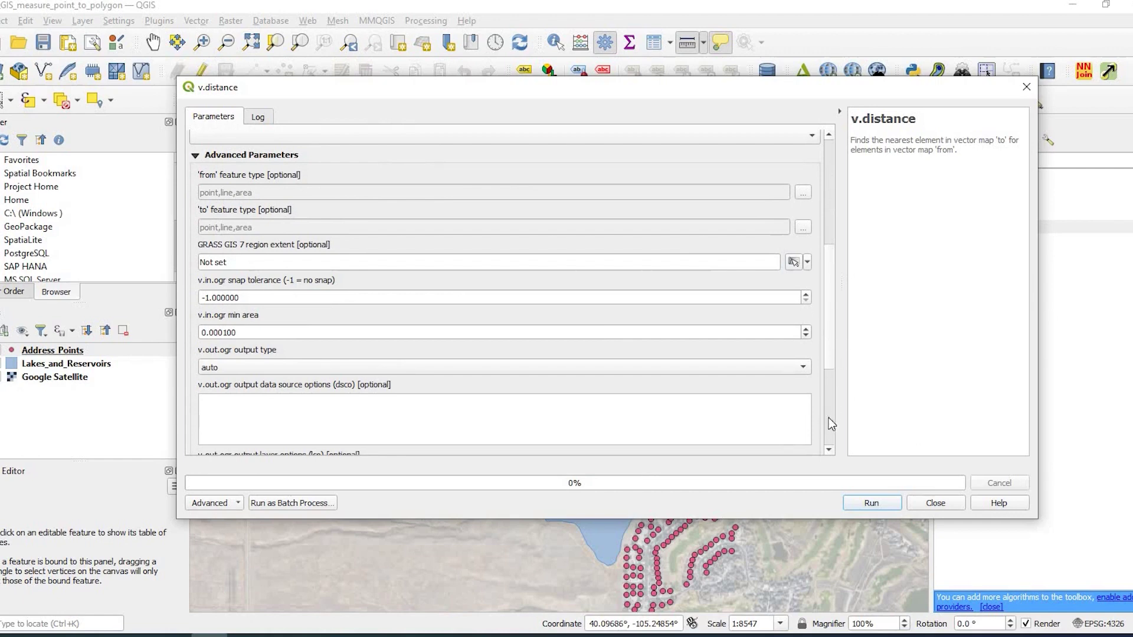
scroll(824, 444, down, 9)
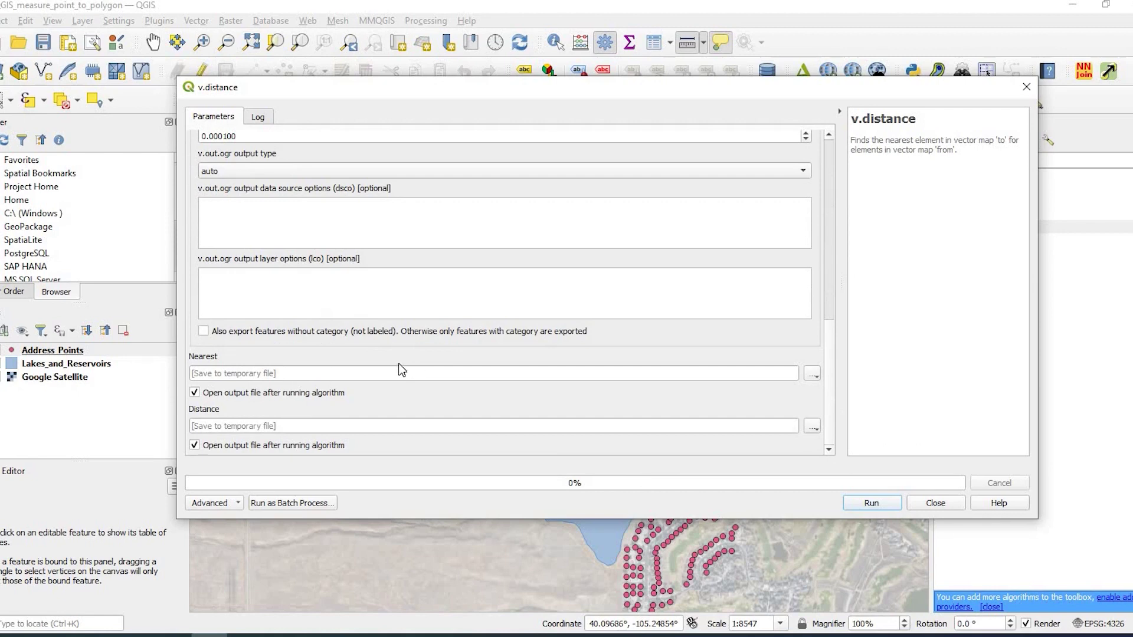
click(813, 374)
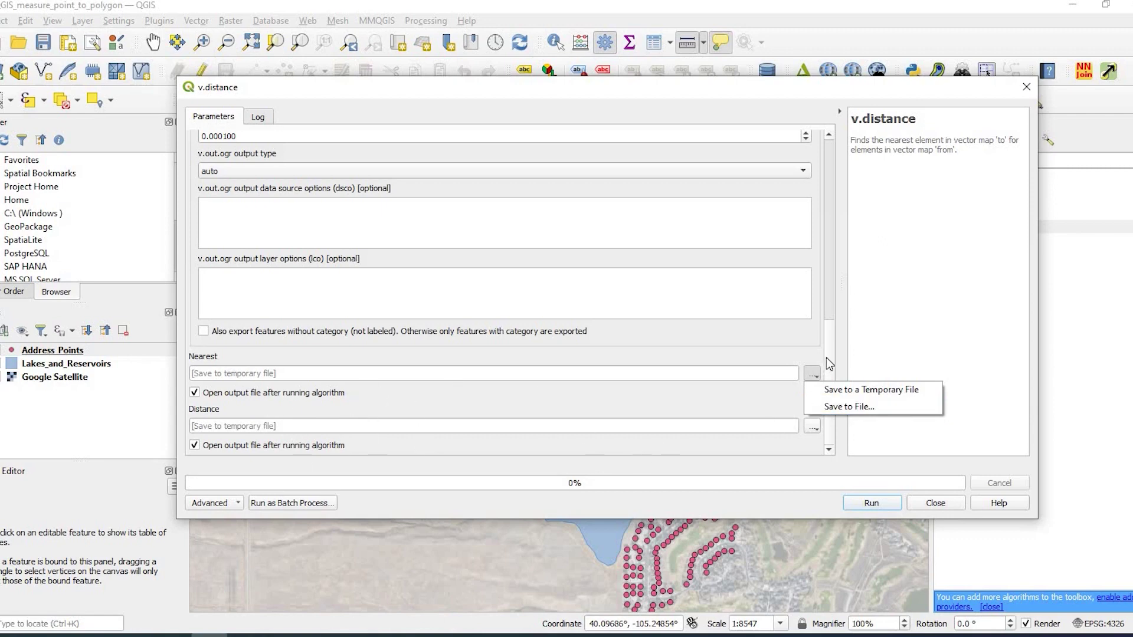
click(450, 515)
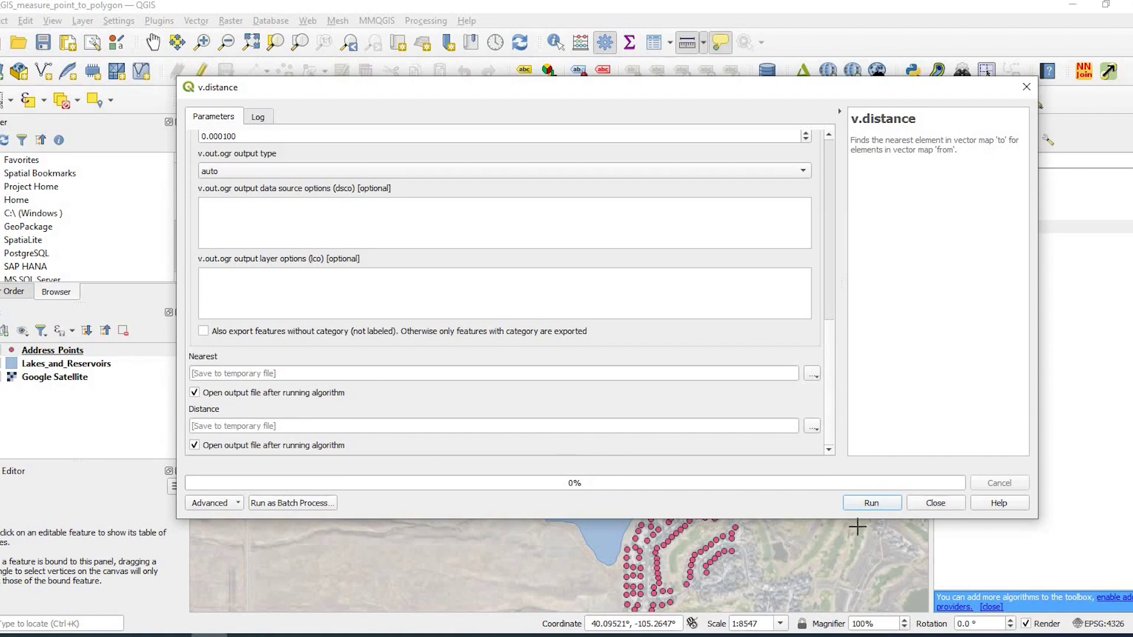
Run v.distance to produce the Nearest and Distance layers, then close the tool
click(872, 503)
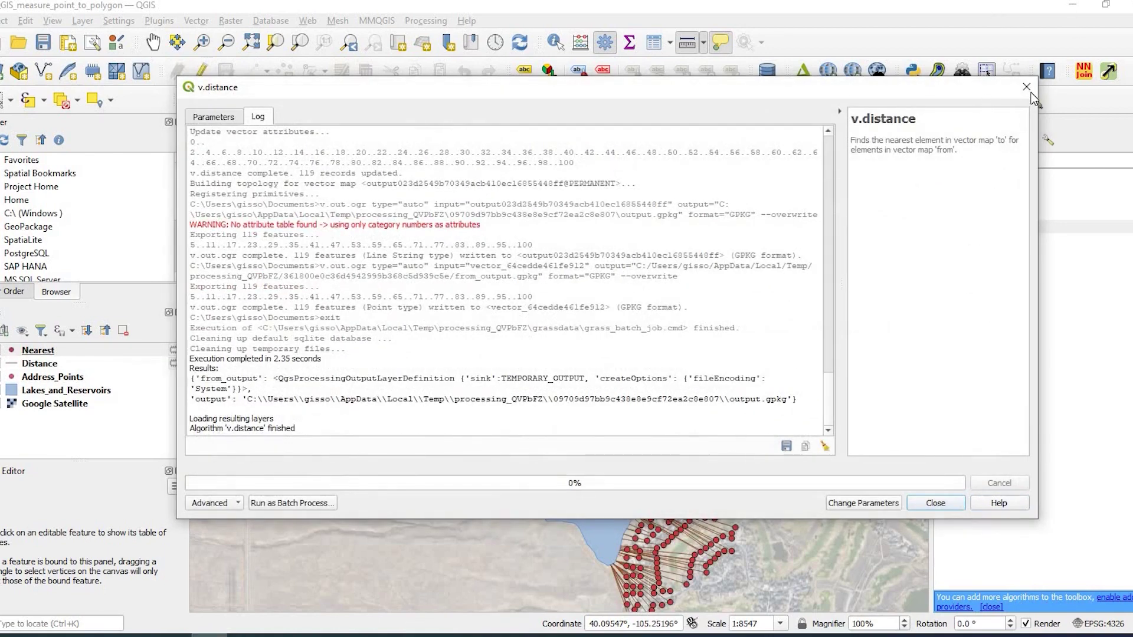
key(Escape)
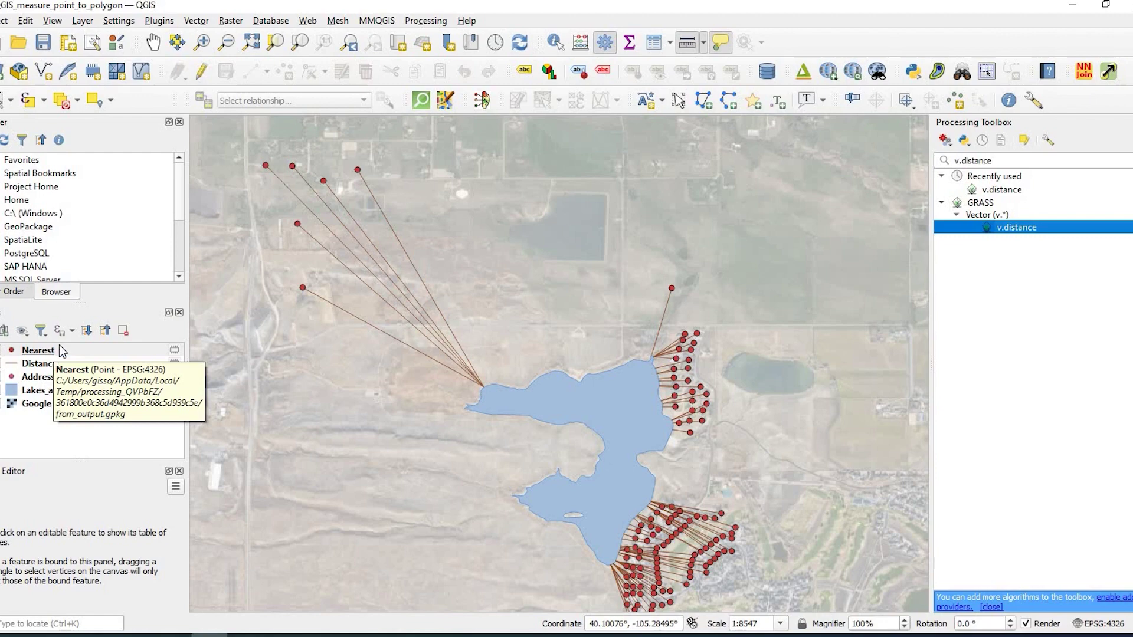
Open the Nearest attribute table, select the first feature and view its Distance value
right_click(54, 353)
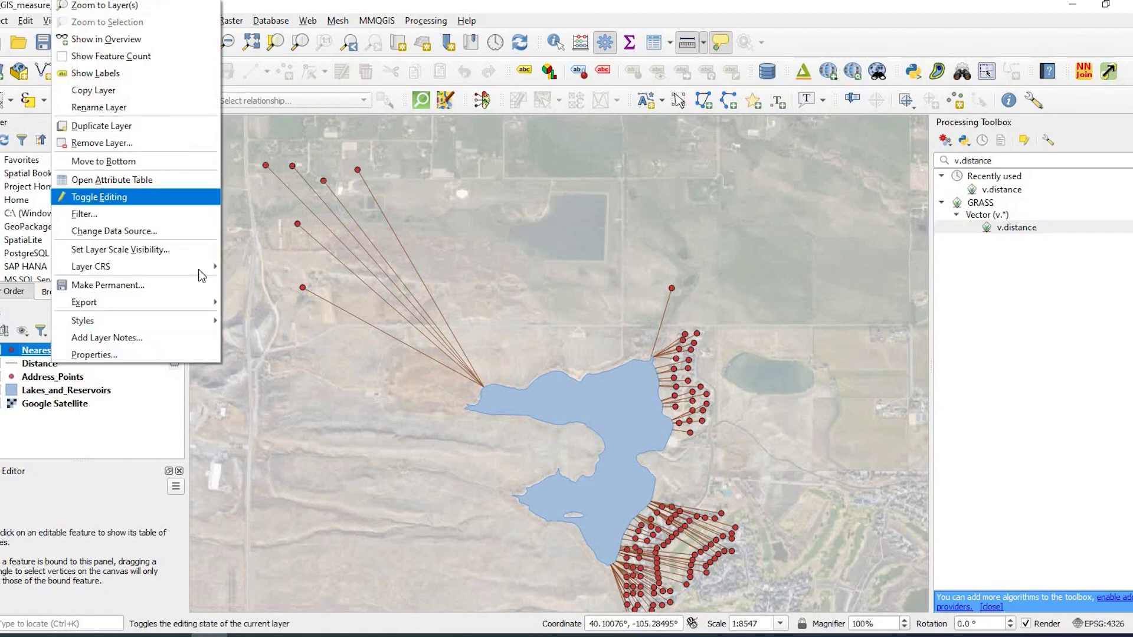
click(102, 180)
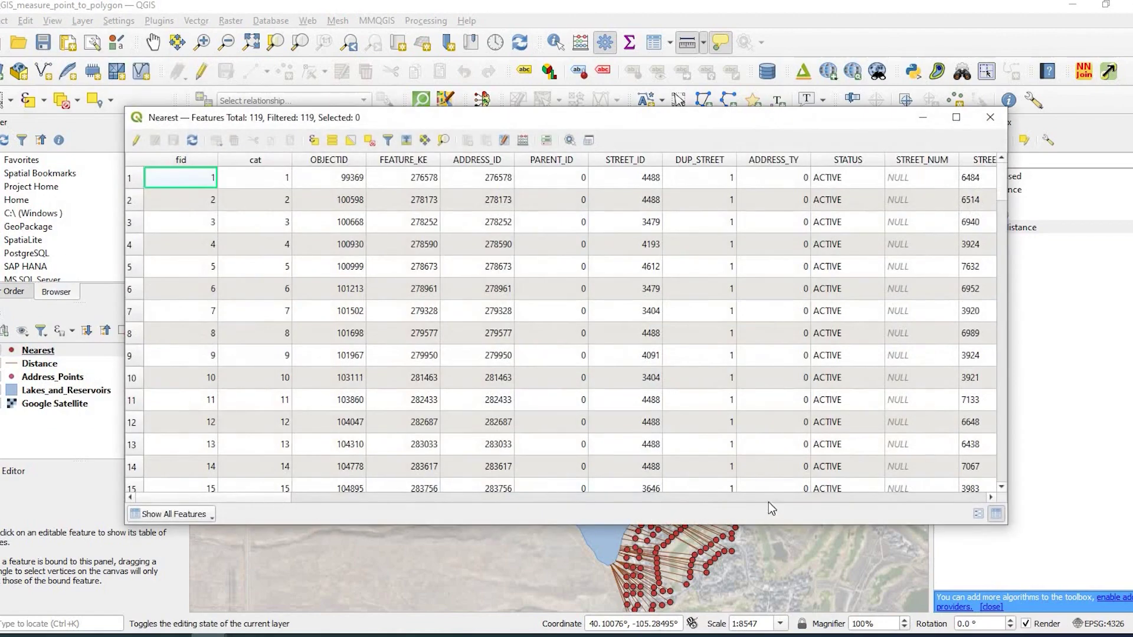
scroll(960, 501, right, 10)
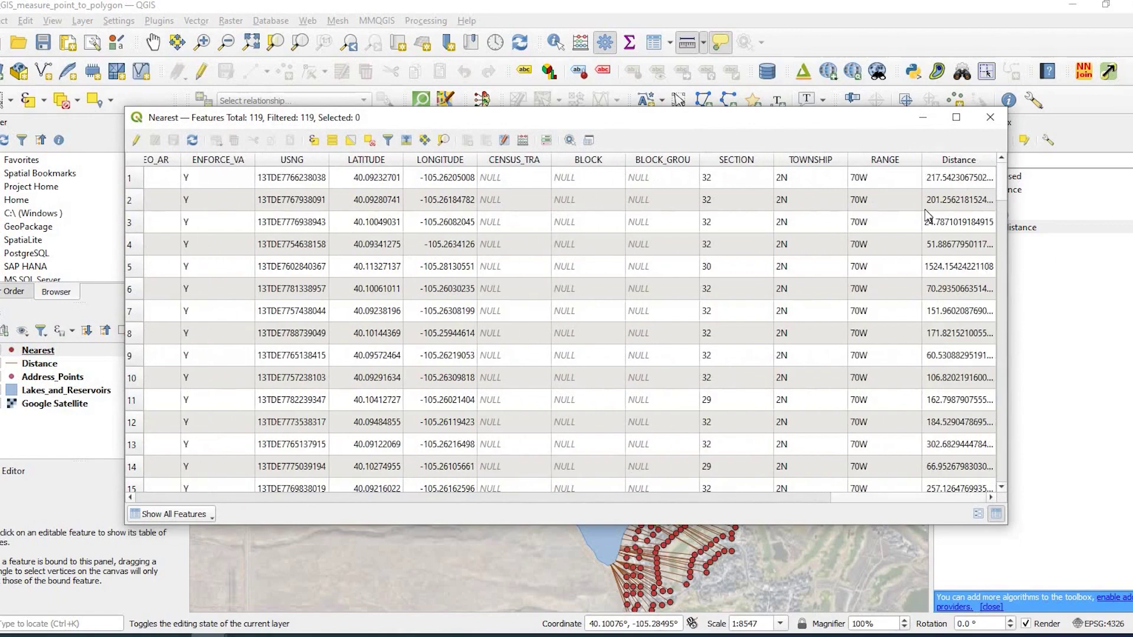
click(137, 179)
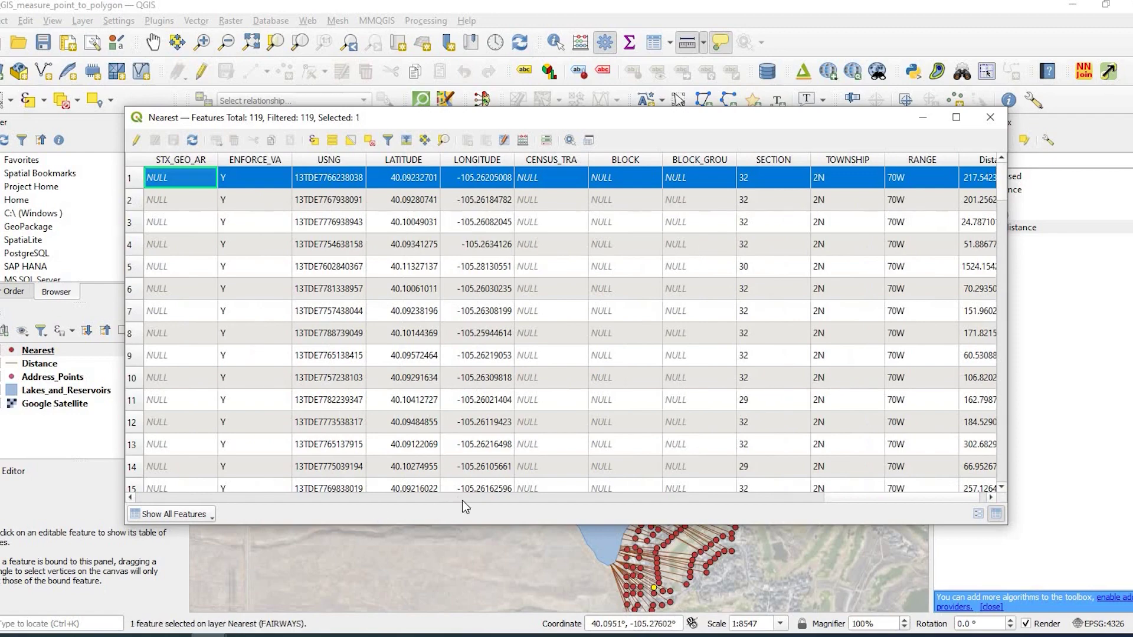
drag(589, 504, 809, 505)
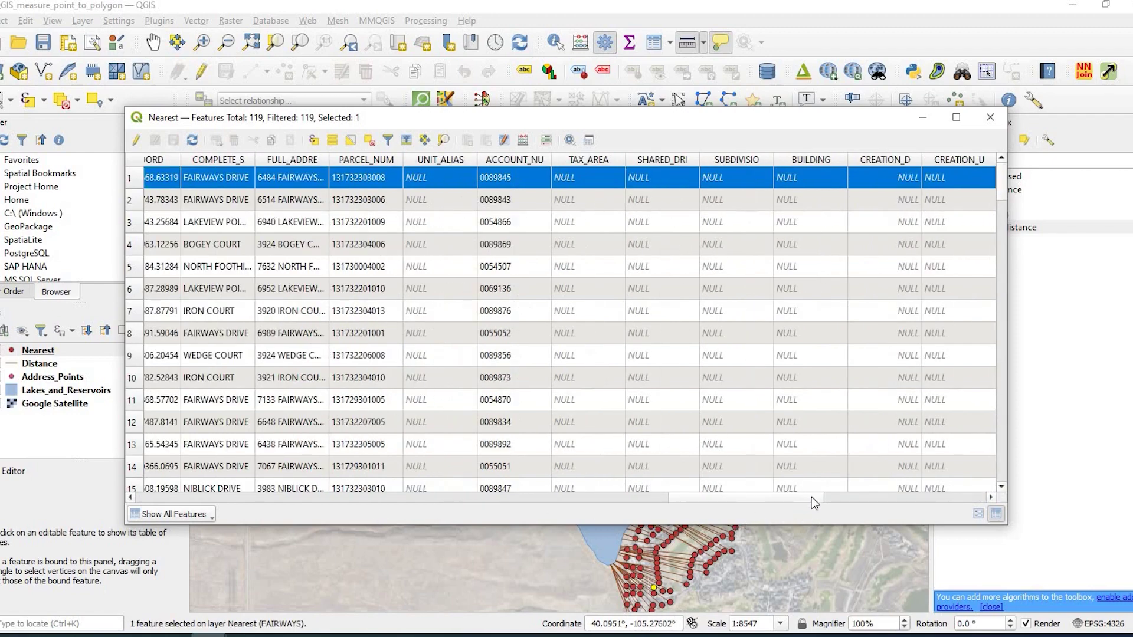
click(972, 498)
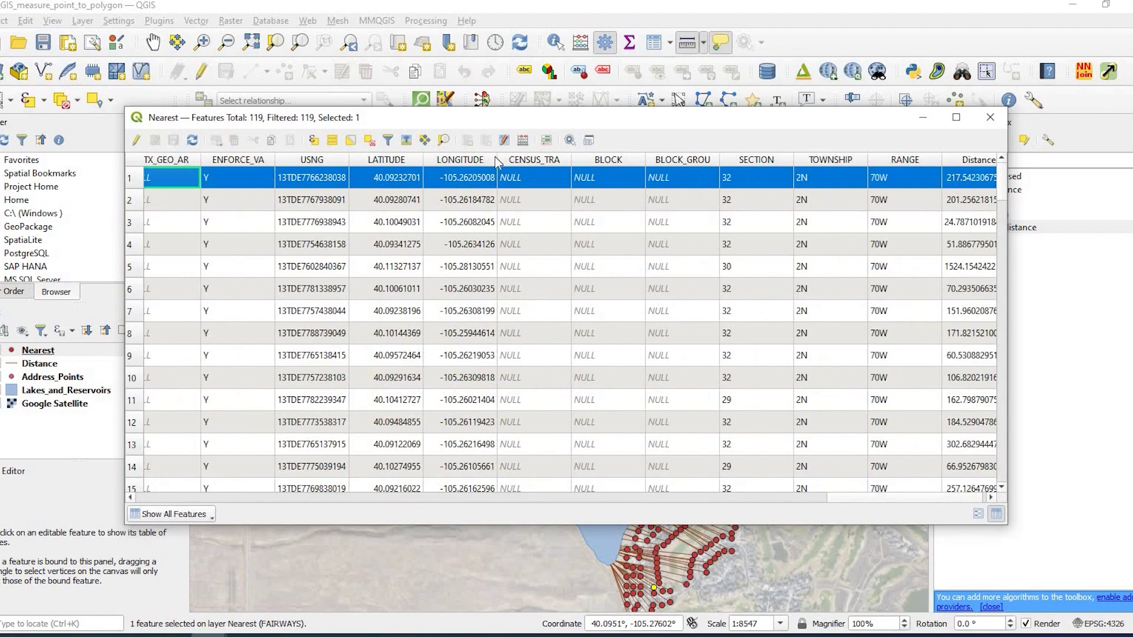
Zoom the map to the selected address point and pan out toward the lake shore
click(445, 142)
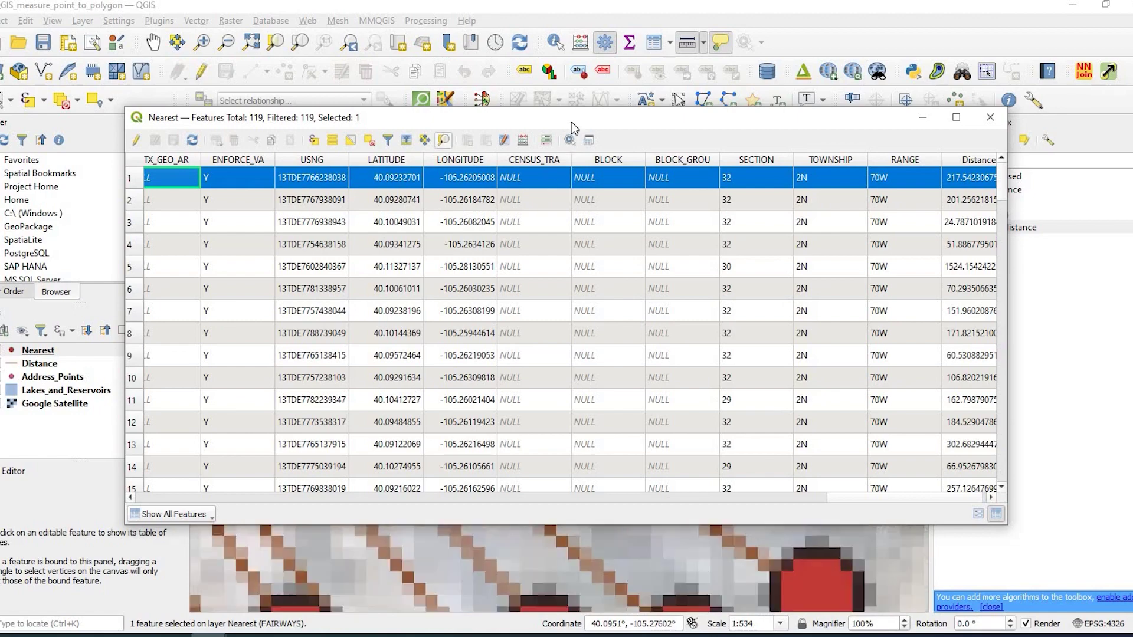
drag(598, 473, 561, 364)
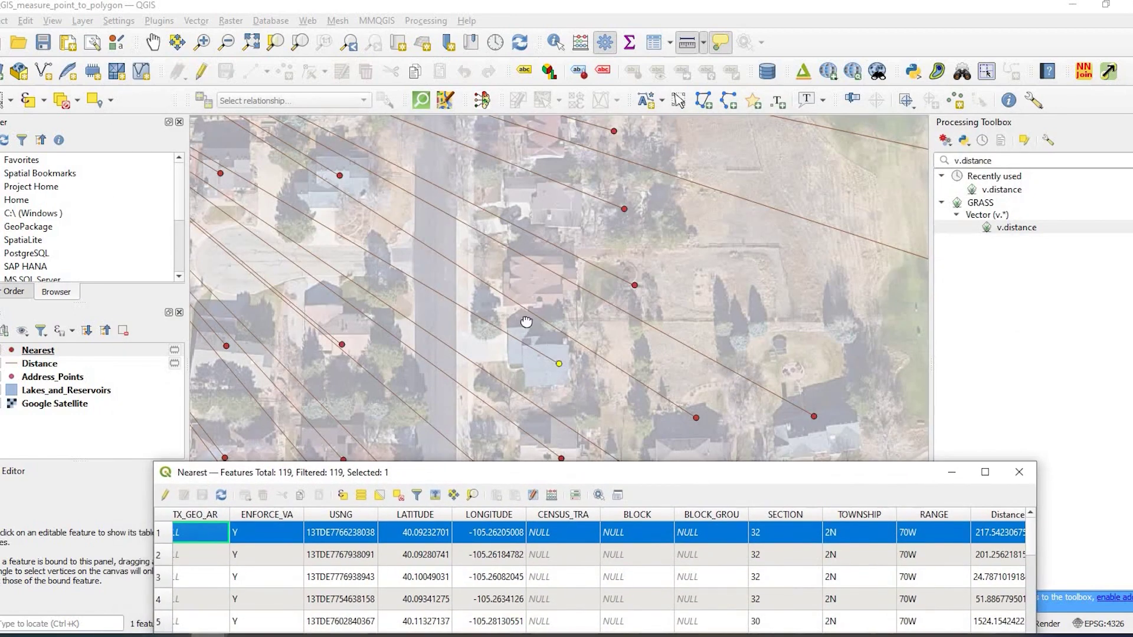
click(836, 399)
drag(460, 310, 791, 398)
scroll(791, 397, down, 1)
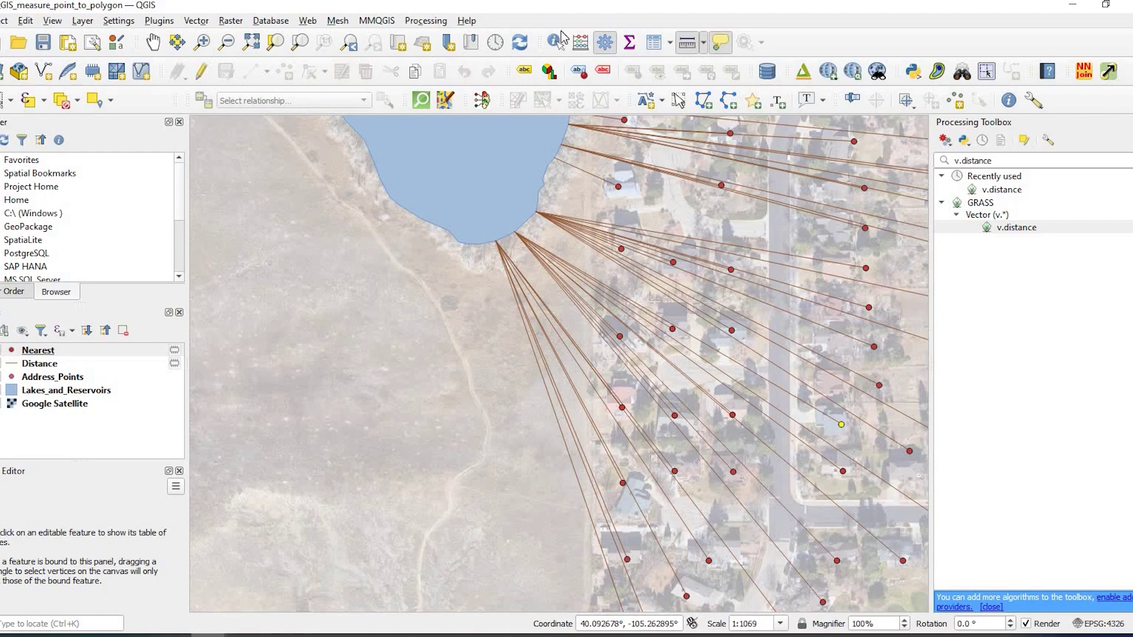
Use Measure Line in meters from the address point to the lake edge, reading about 217.7 m
click(703, 45)
click(715, 65)
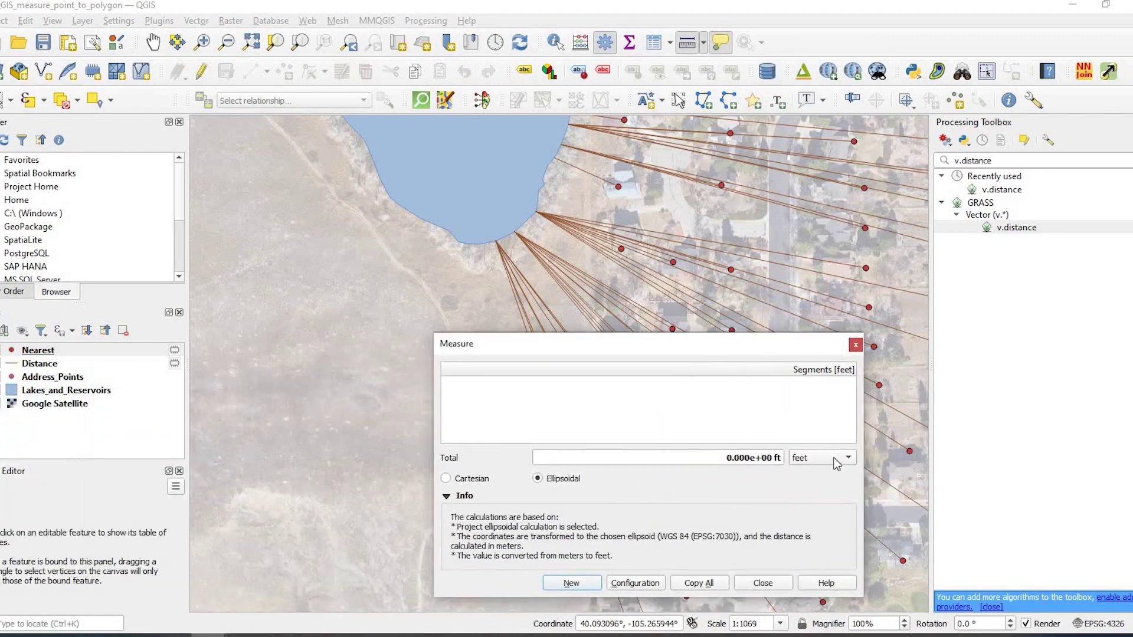
click(843, 456)
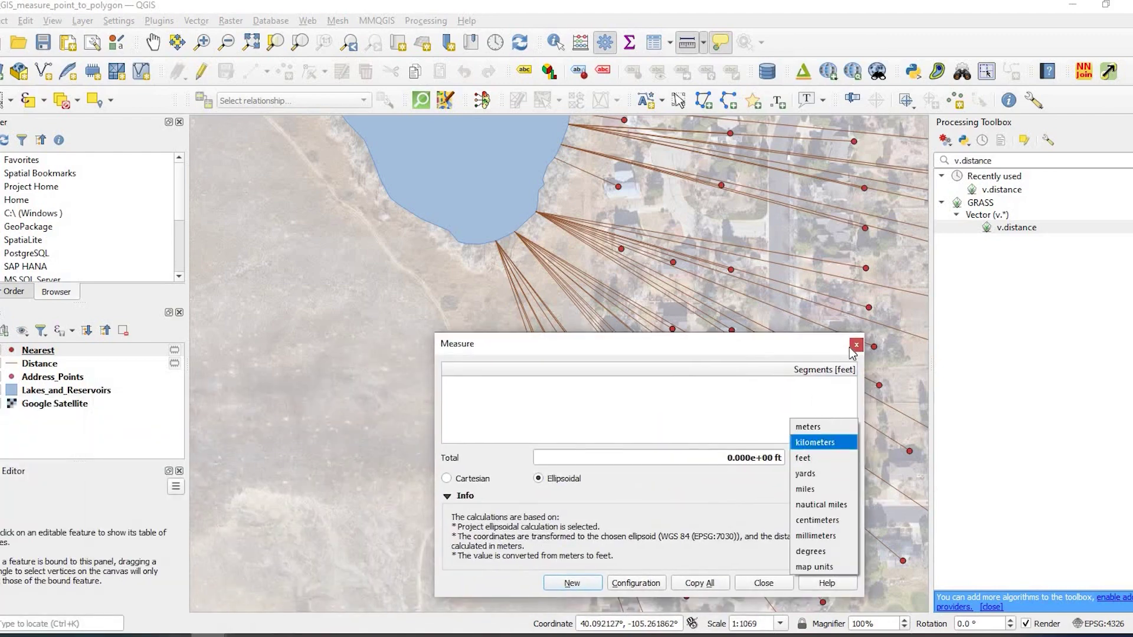
click(830, 426)
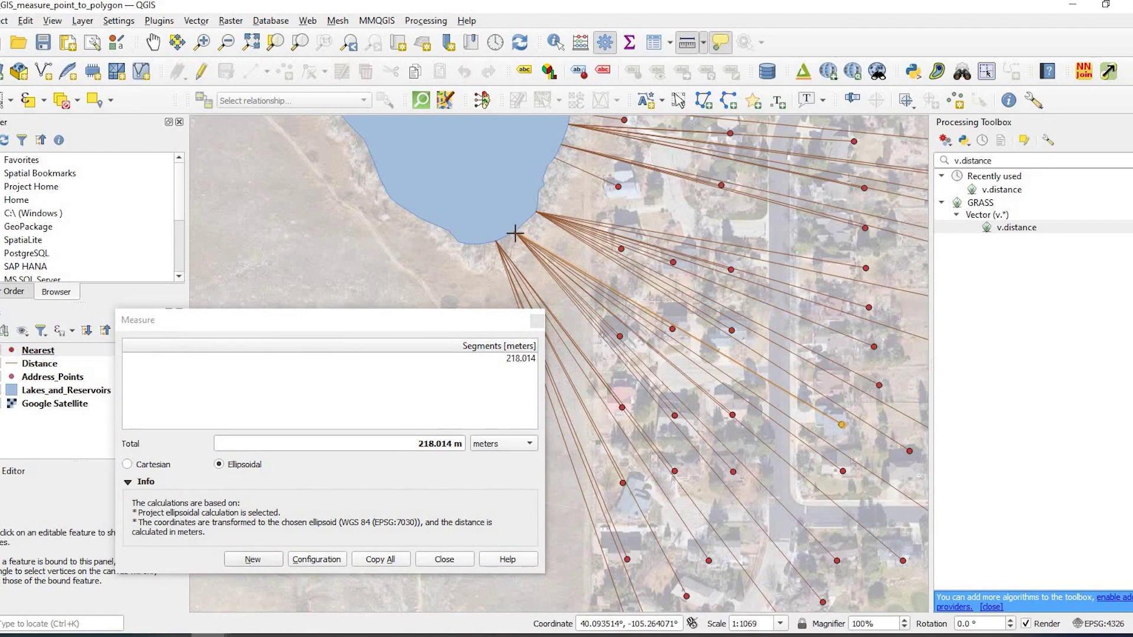
click(515, 234)
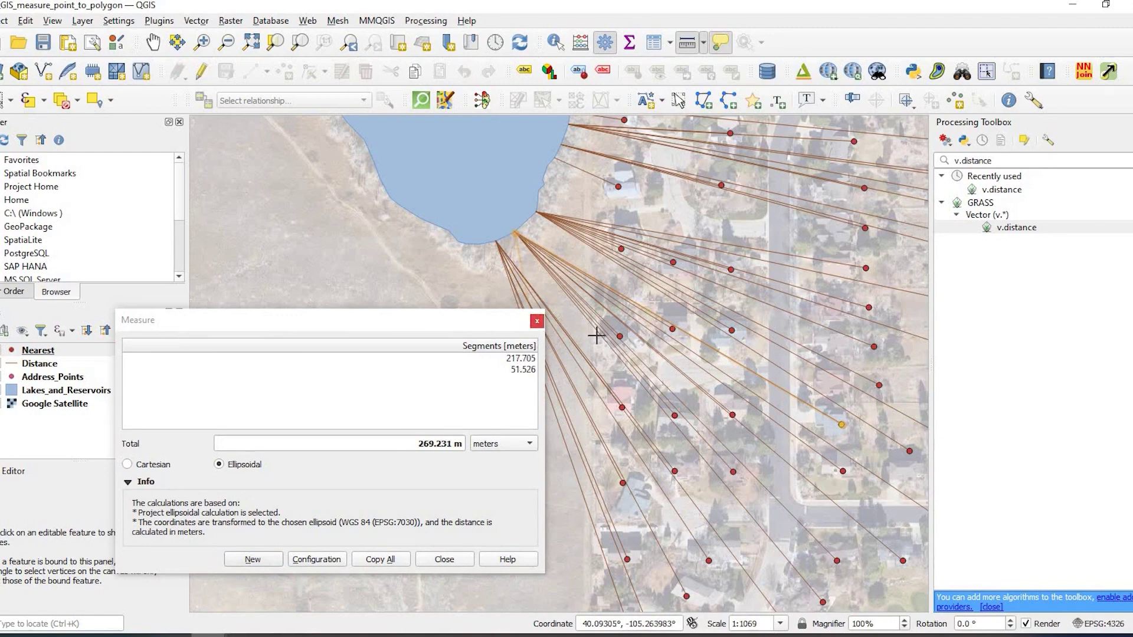
key(Escape)
scroll(609, 322, down, 2)
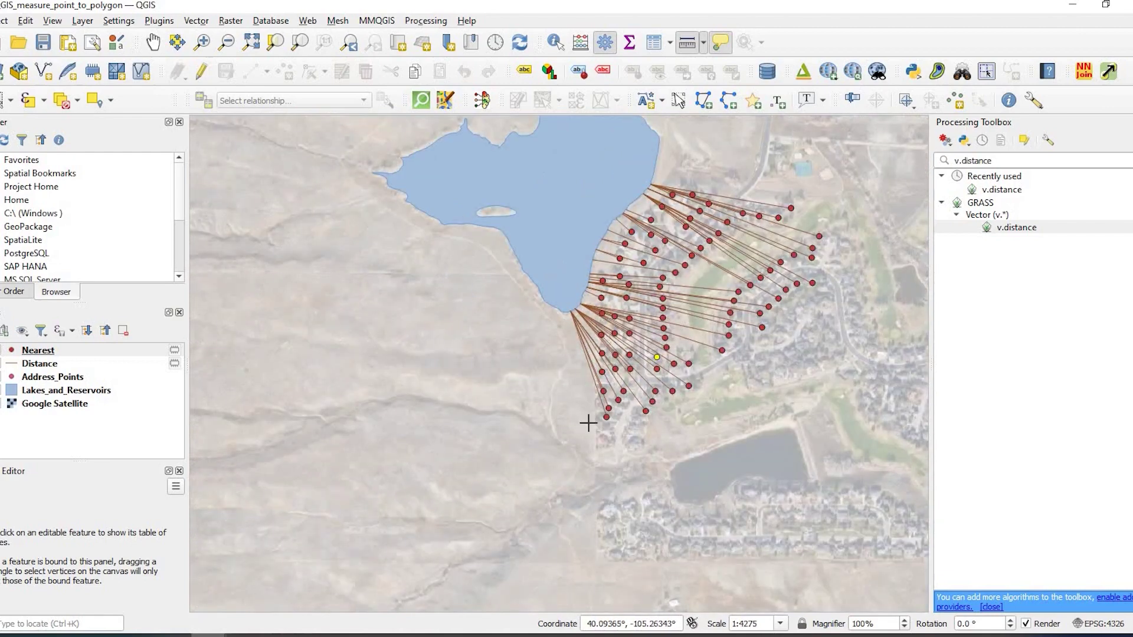
scroll(586, 420, down, 1)
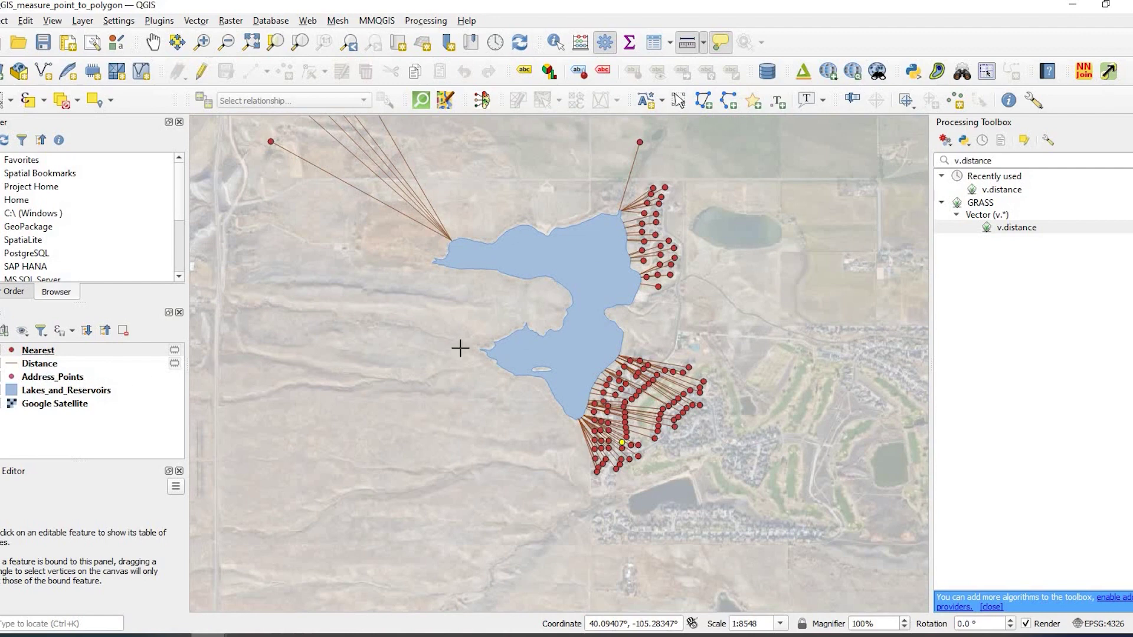
drag(657, 406, 688, 453)
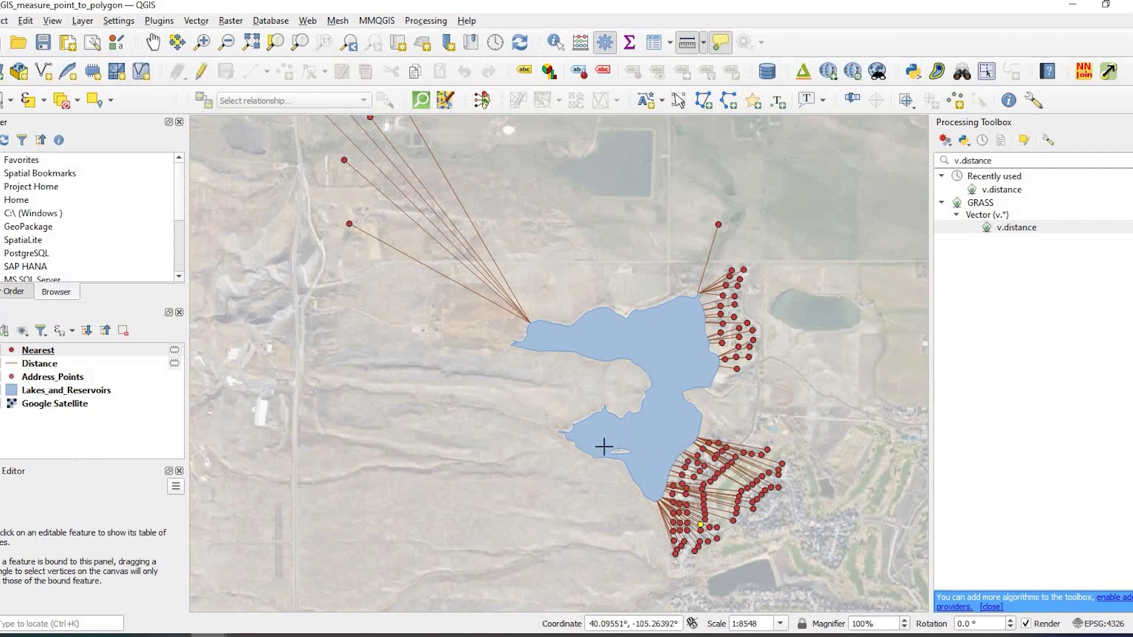
drag(763, 463, 688, 454)
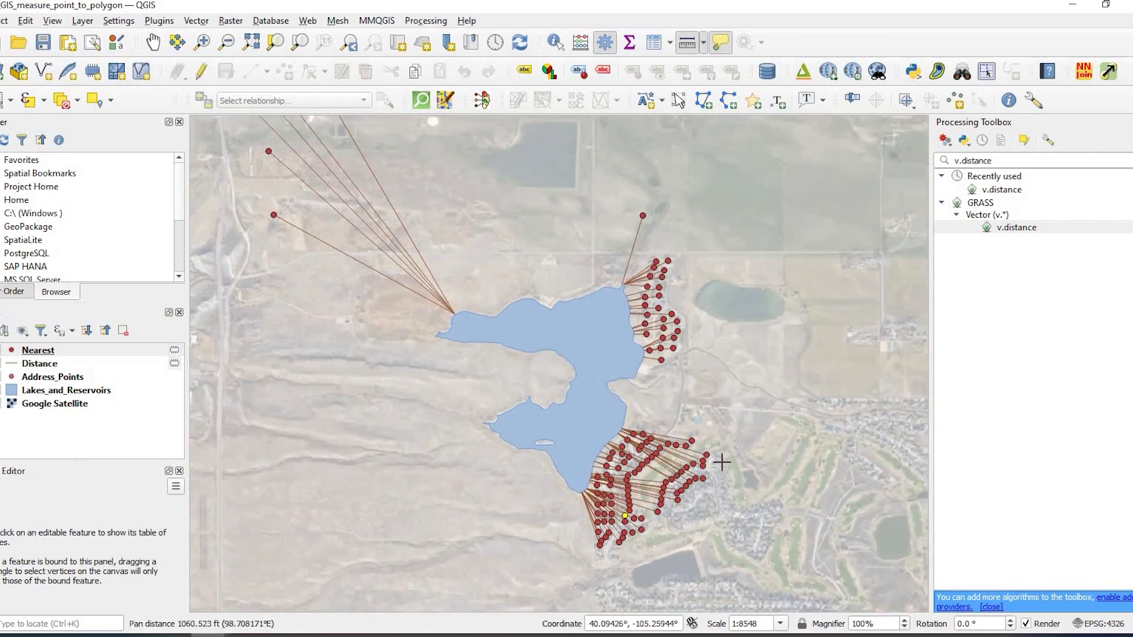
drag(633, 528, 698, 472)
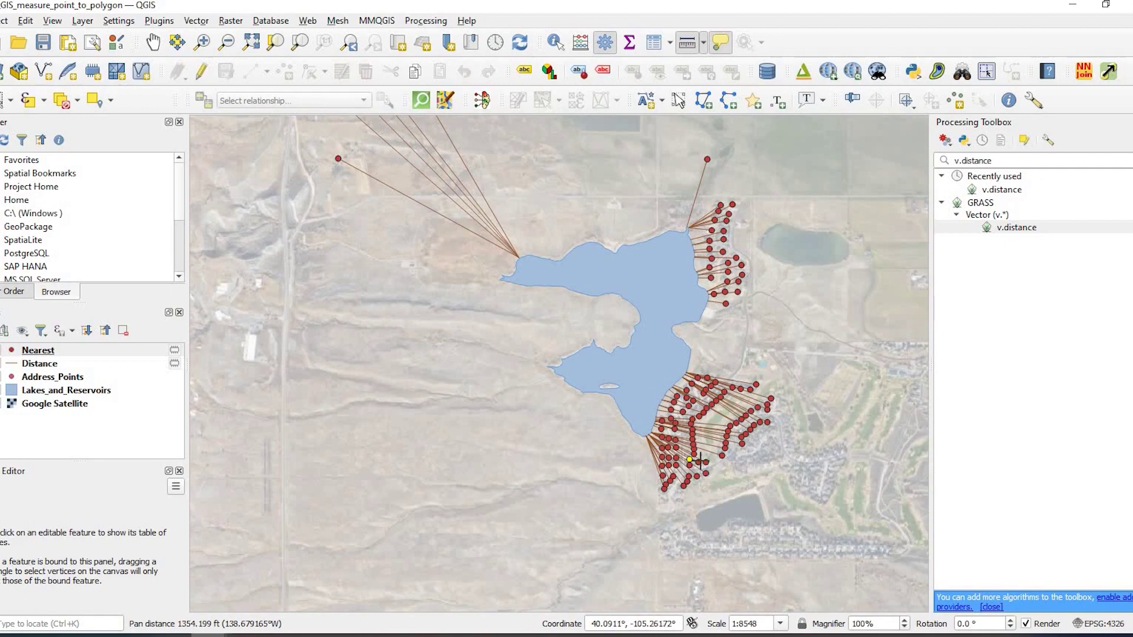
scroll(685, 470, up, 1)
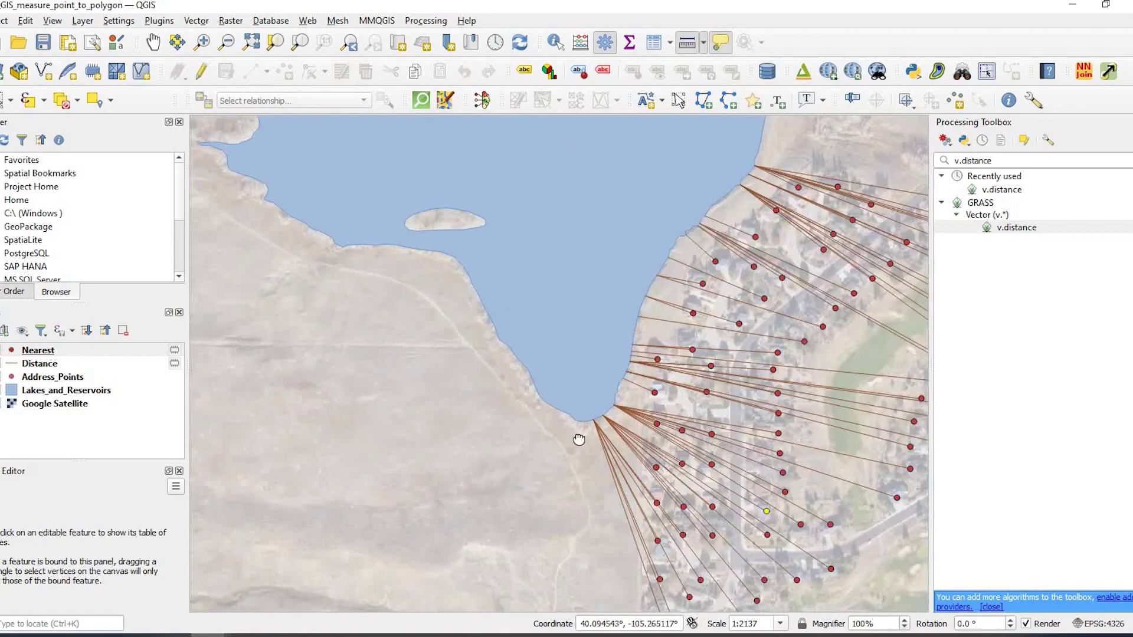
scroll(576, 440, up, 1)
drag(624, 556, 618, 465)
scroll(614, 478, down, 1)
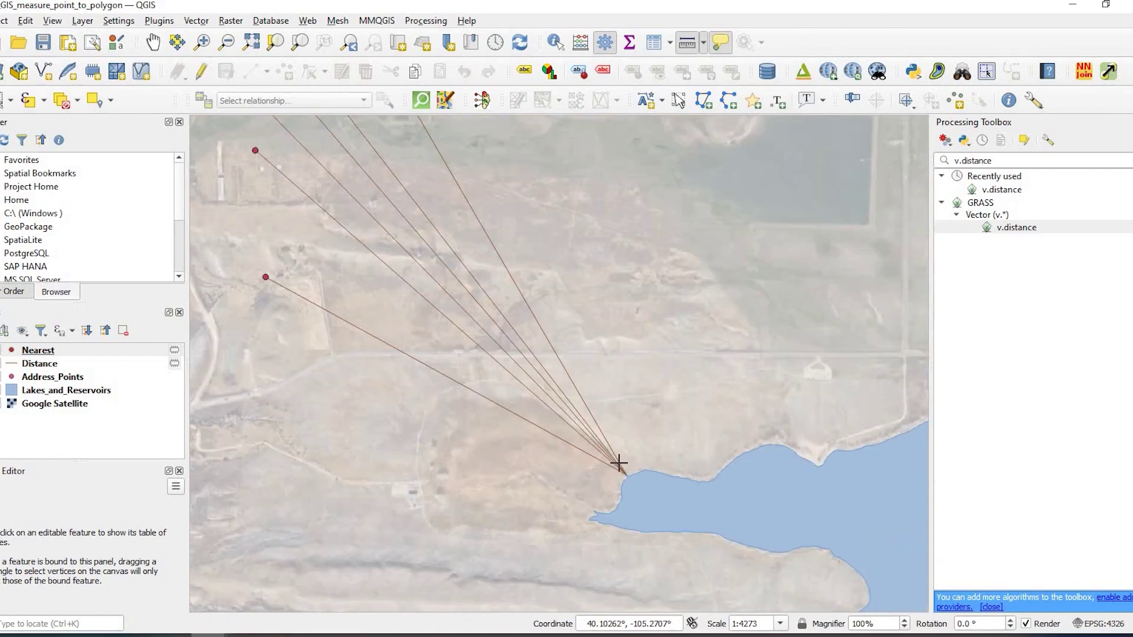
scroll(618, 463, down, 1)
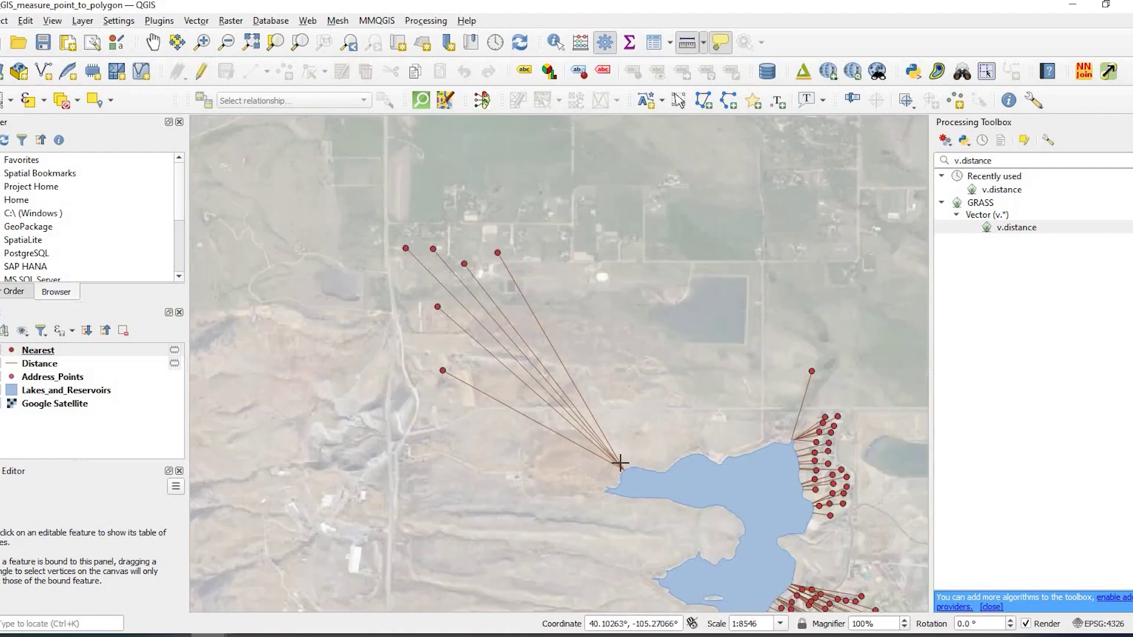